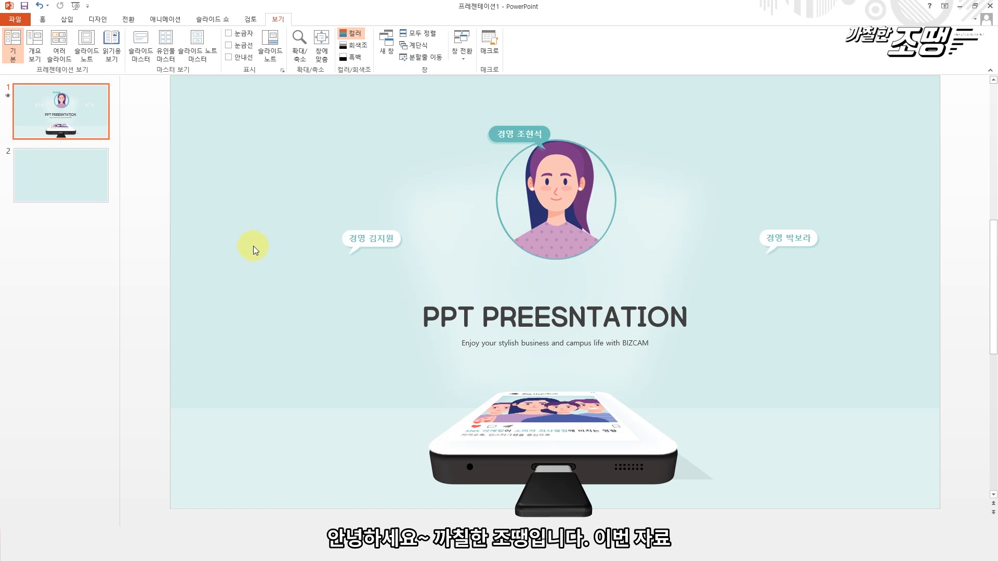
- Insert a rounded rectangle about 7.9 cm high and 5.38 cm wide in the lower middle of slide 2
{"action": "left_click", "coordinate": [88, 183]}
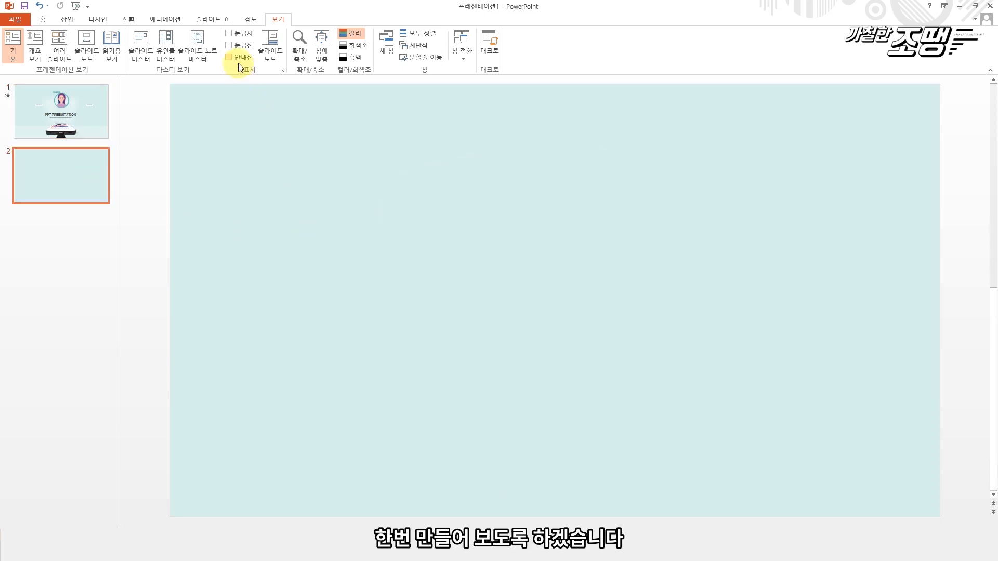
{"action": "left_click", "coordinate": [66, 19]}
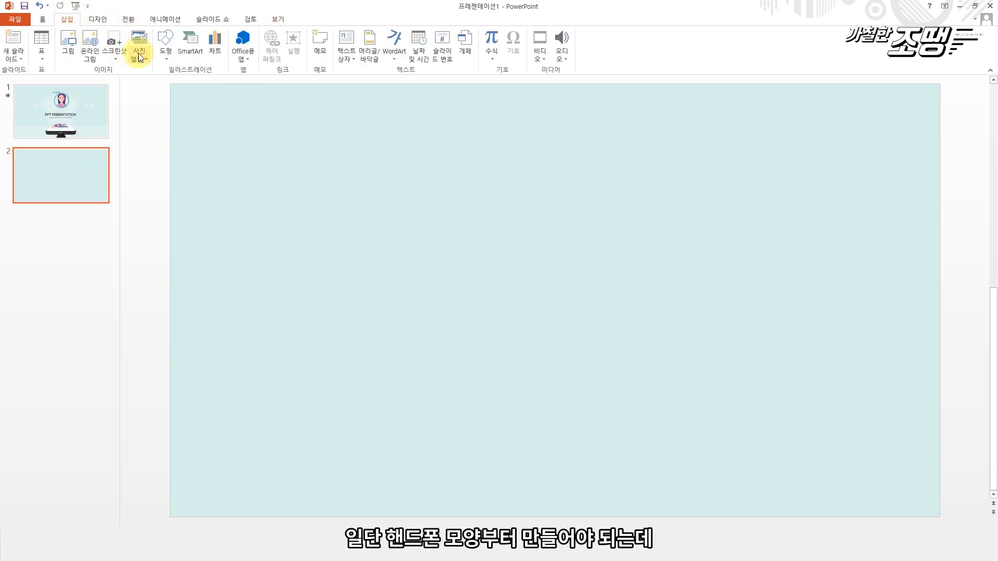
{"action": "left_click", "coordinate": [164, 52]}
{"action": "left_click", "coordinate": [223, 85]}
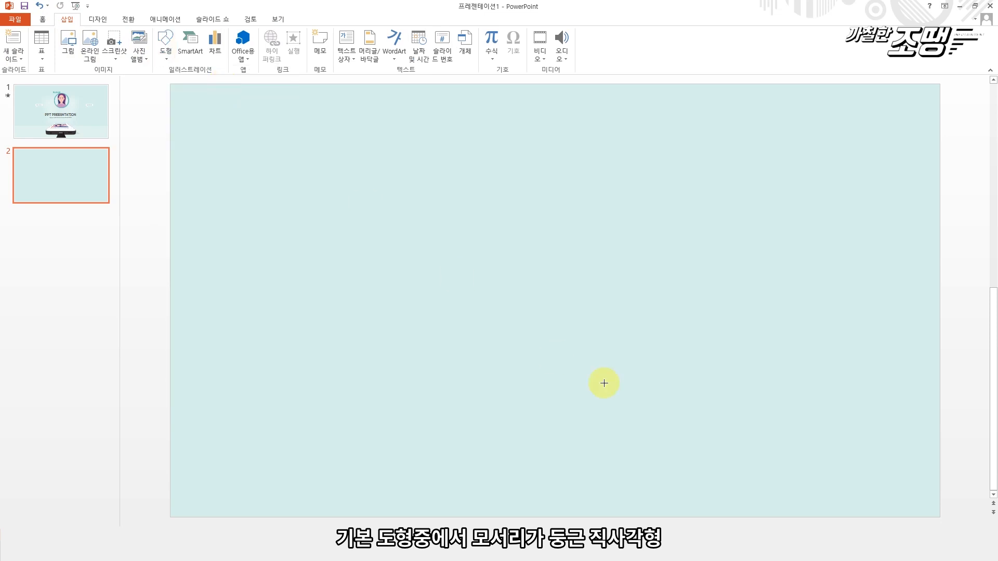
{"action": "mouse_move", "coordinate": [528, 274]}
{"action": "left_mouse_down"}
{"action": "mouse_move", "coordinate": [664, 403]}
{"action": "mouse_move", "coordinate": [641, 458]}
{"action": "mouse_move", "coordinate": [650, 454]}
{"action": "left_mouse_up"}
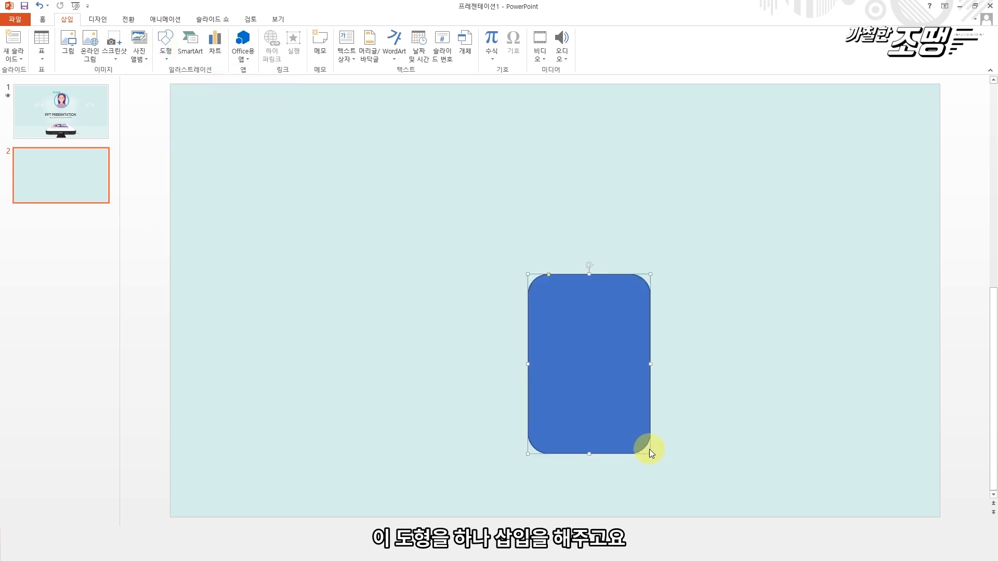
{"action": "left_click_drag", "start_coordinate": [604, 357], "coordinate": [555, 368]}
{"action": "scroll", "coordinate": [706, 422], "scroll_direction": "down", "scroll_amount": 5}
{"action": "scroll", "coordinate": [622, 427], "scroll_direction": "up", "scroll_amount": 1}
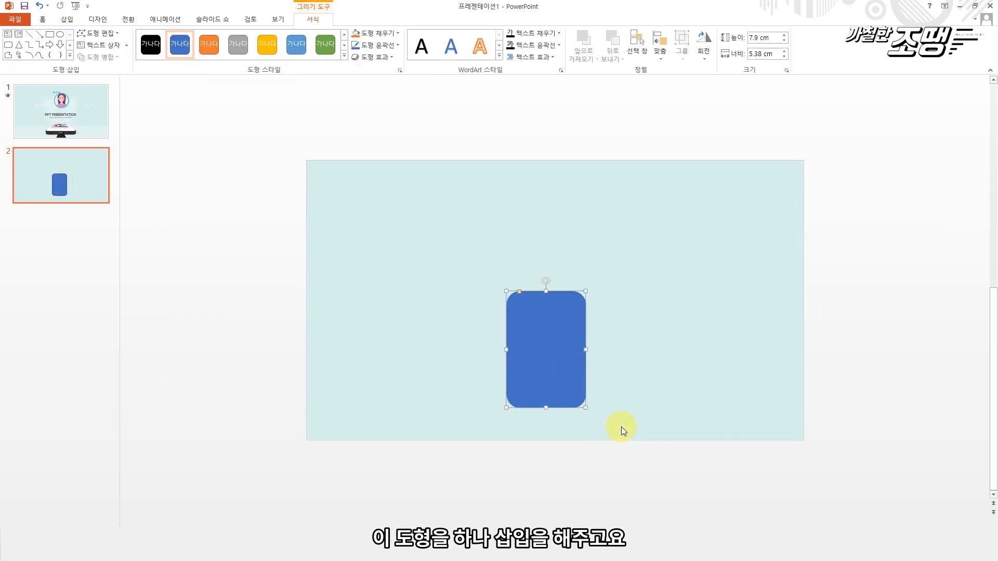
- Give the rounded rectangle a solid near-black fill and remove its outline
{"action": "right_click", "coordinate": [541, 356]}
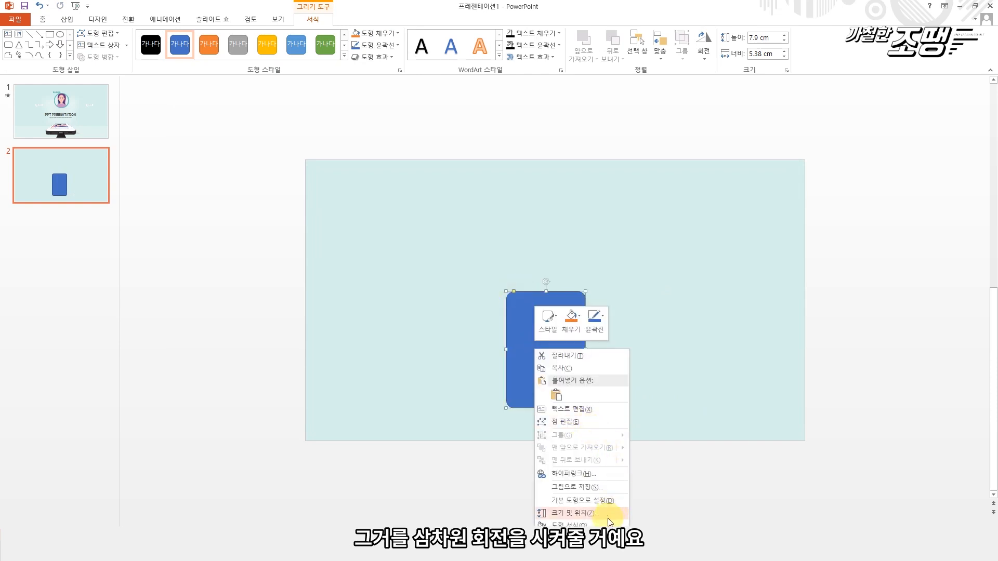
{"action": "left_click", "coordinate": [591, 512]}
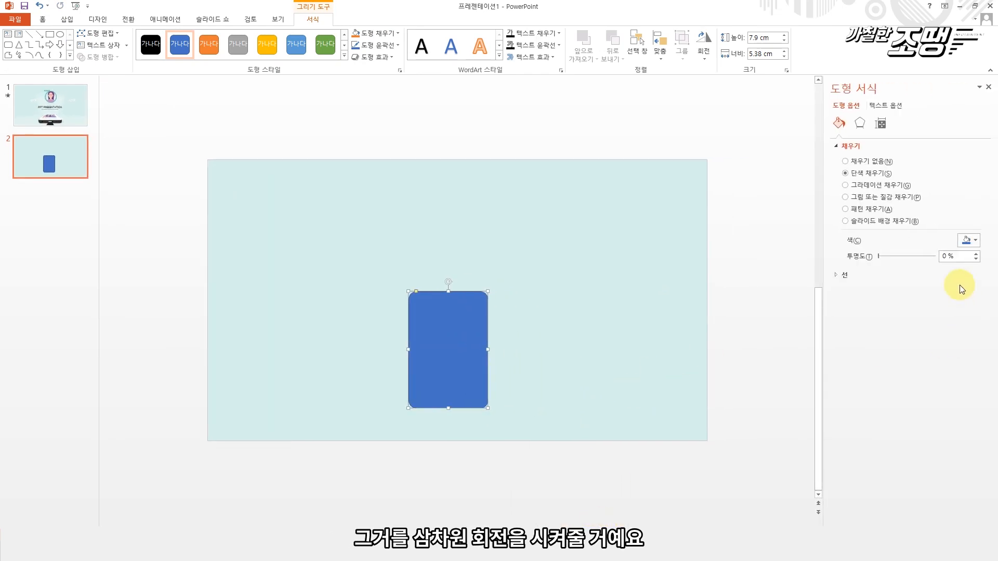
{"action": "left_click", "coordinate": [968, 240]}
{"action": "left_click", "coordinate": [922, 294]}
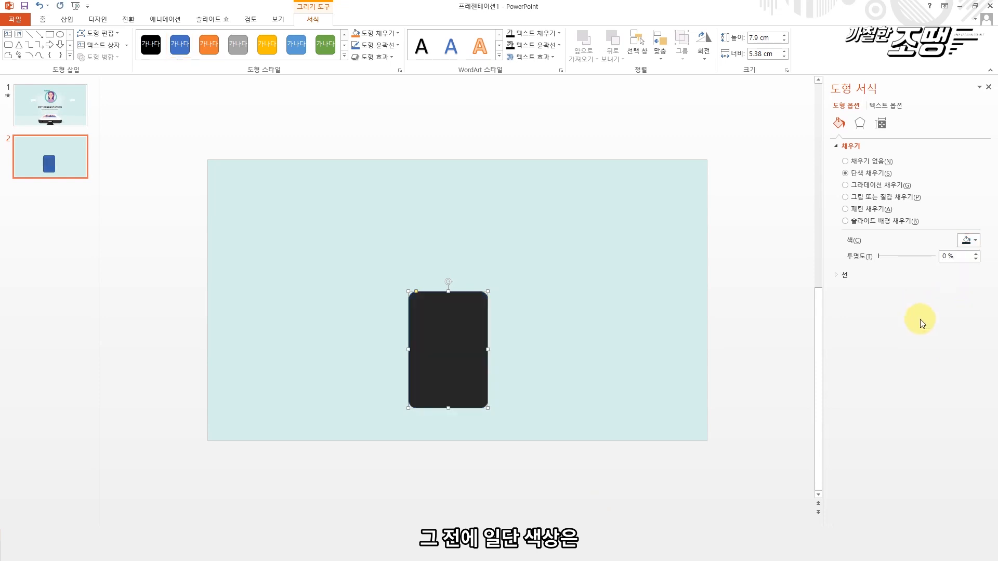
{"action": "left_click", "coordinate": [879, 275]}
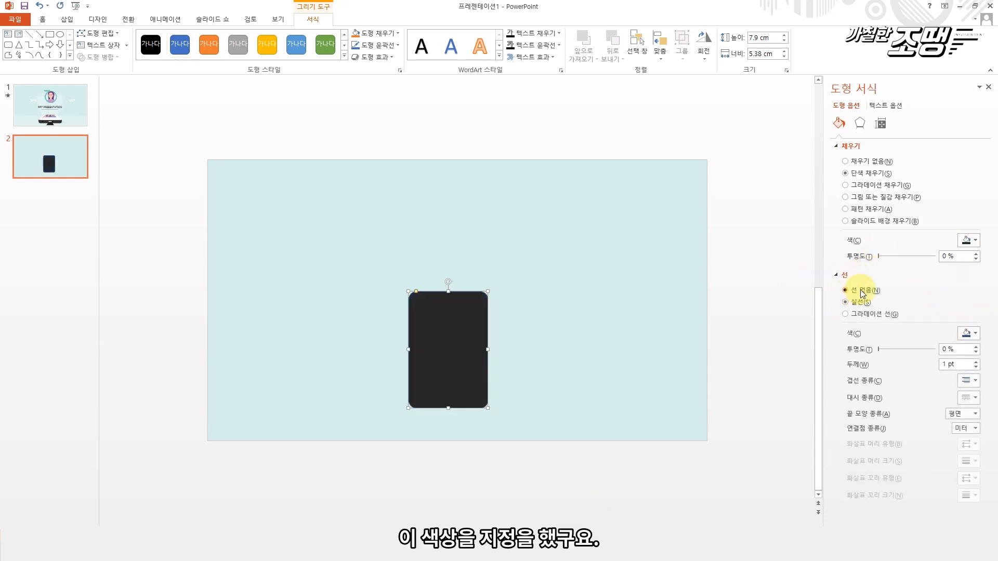
{"action": "left_click", "coordinate": [862, 291]}
- Apply the Perspective Relaxed Moderately 3-D rotation preset to the rounded rectangle
{"action": "left_click", "coordinate": [860, 124]}
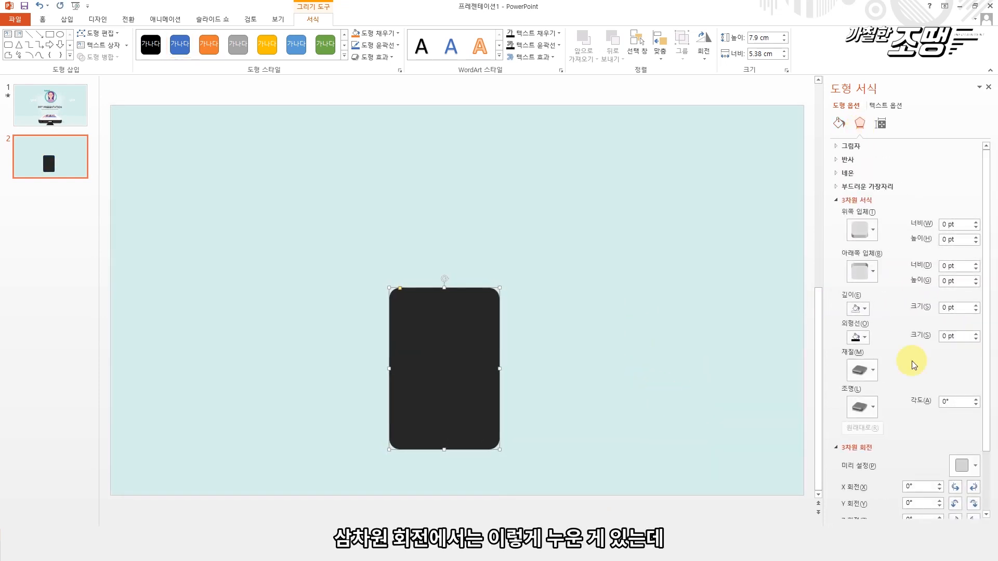
{"action": "left_click_drag", "start_coordinate": [986, 255], "coordinate": [985, 313]}
{"action": "left_click", "coordinate": [964, 392]}
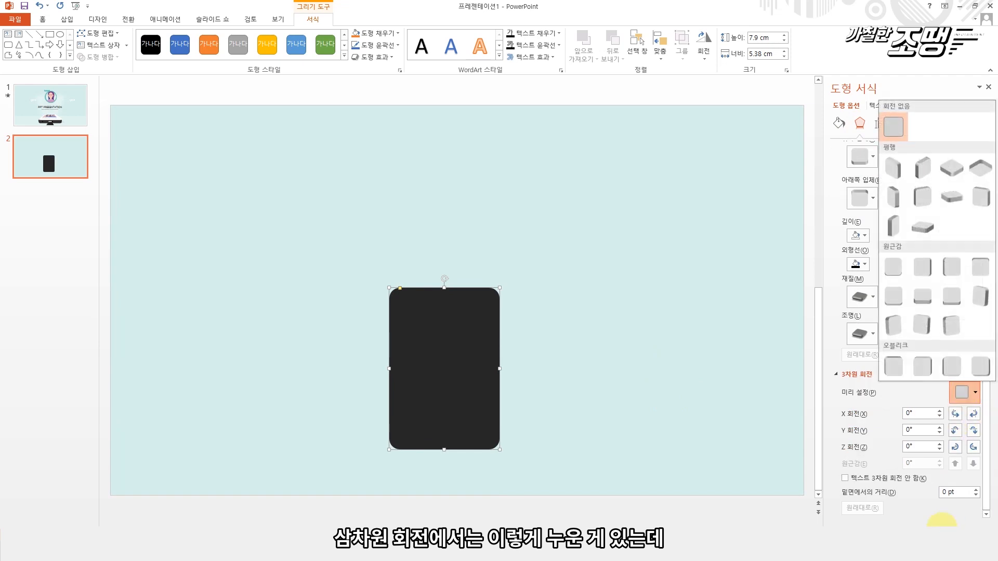
{"action": "left_click", "coordinate": [921, 294]}
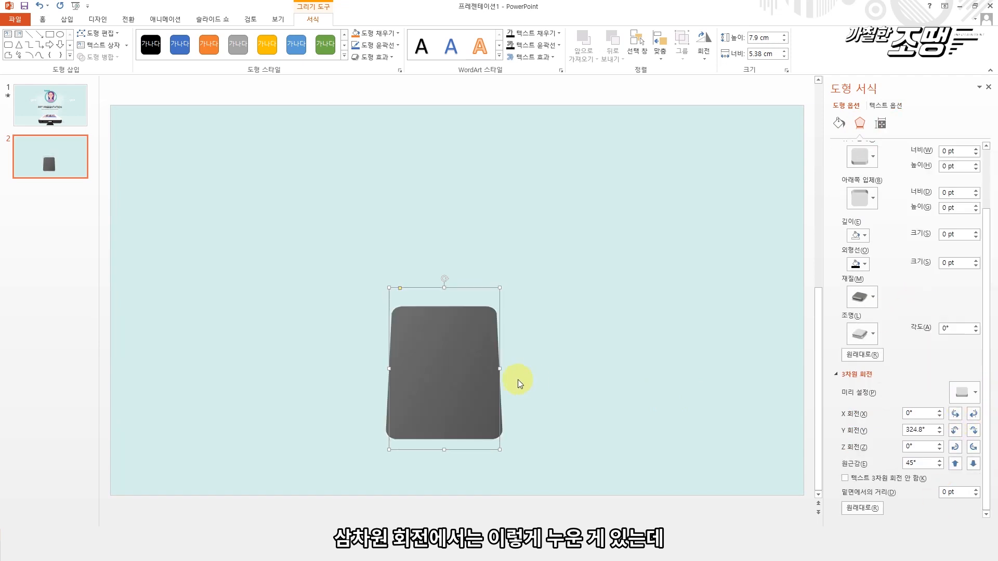
- Tilt the shape further back by setting its 3-D Y rotation to 309.8°
{"action": "left_click", "coordinate": [955, 434]}
{"action": "left_click", "coordinate": [974, 431]}
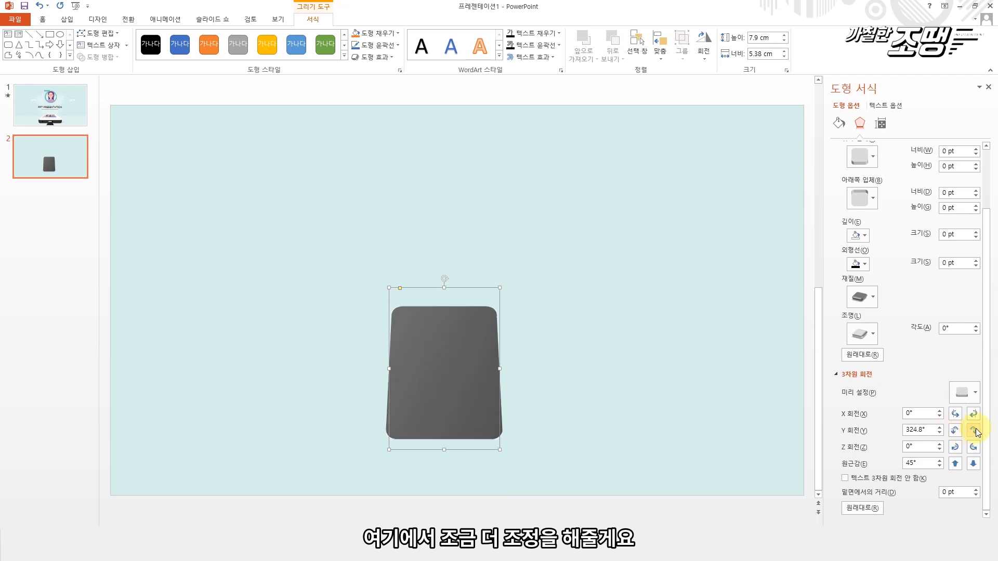
{"action": "left_click", "coordinate": [975, 431]}
{"action": "left_click", "coordinate": [975, 432]}
{"action": "left_click", "coordinate": [975, 431]}
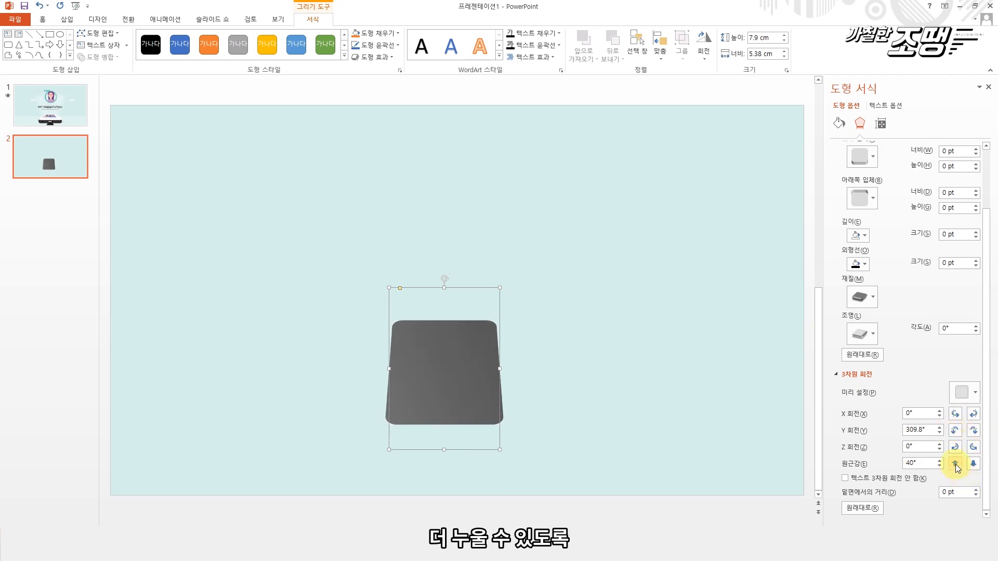
- Raise the 3-D perspective of the shape to 120° so it looks like it is lying down
{"action": "left_click", "coordinate": [955, 464]}
{"action": "left_click", "coordinate": [955, 463]}
{"action": "left_click", "coordinate": [957, 464]}
{"action": "left_click", "coordinate": [973, 464]}
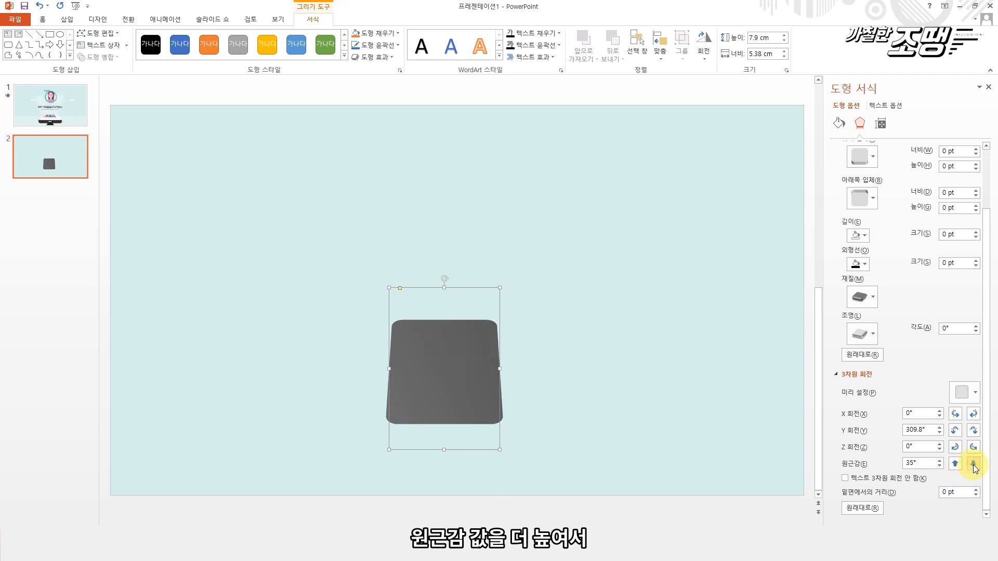
{"action": "left_click", "coordinate": [973, 464]}
{"action": "left_click", "coordinate": [973, 464]}
{"action": "left_click", "coordinate": [974, 464]}
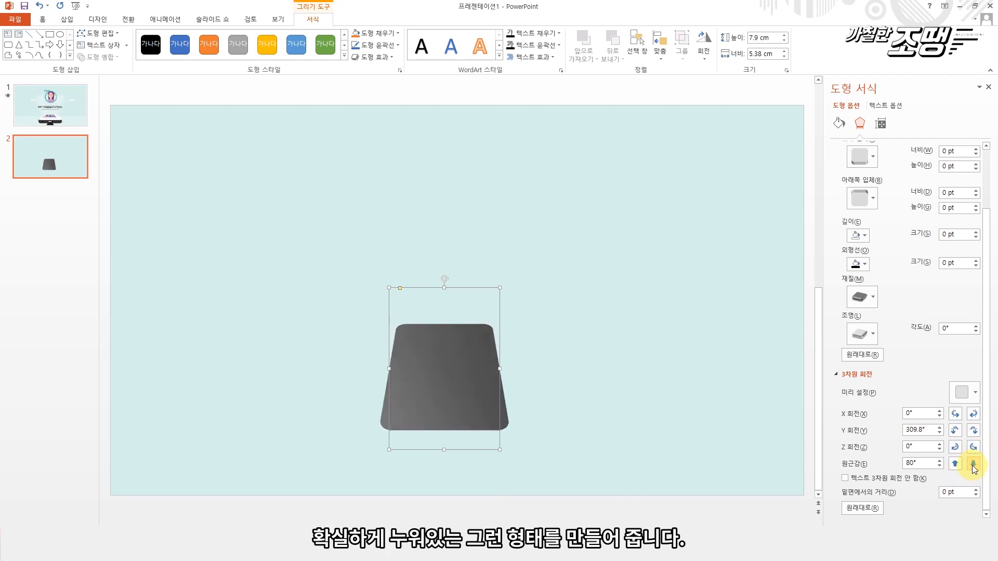
{"action": "left_click", "coordinate": [974, 464]}
{"action": "left_click", "coordinate": [974, 464]}
{"action": "left_click", "coordinate": [974, 464]}
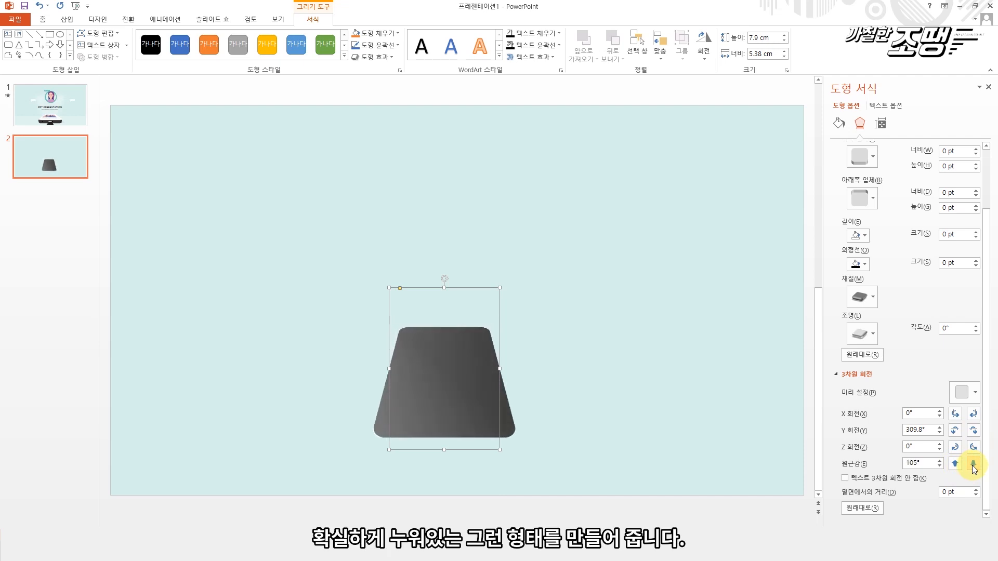
{"action": "left_click", "coordinate": [973, 464]}
{"action": "left_click", "coordinate": [973, 465]}
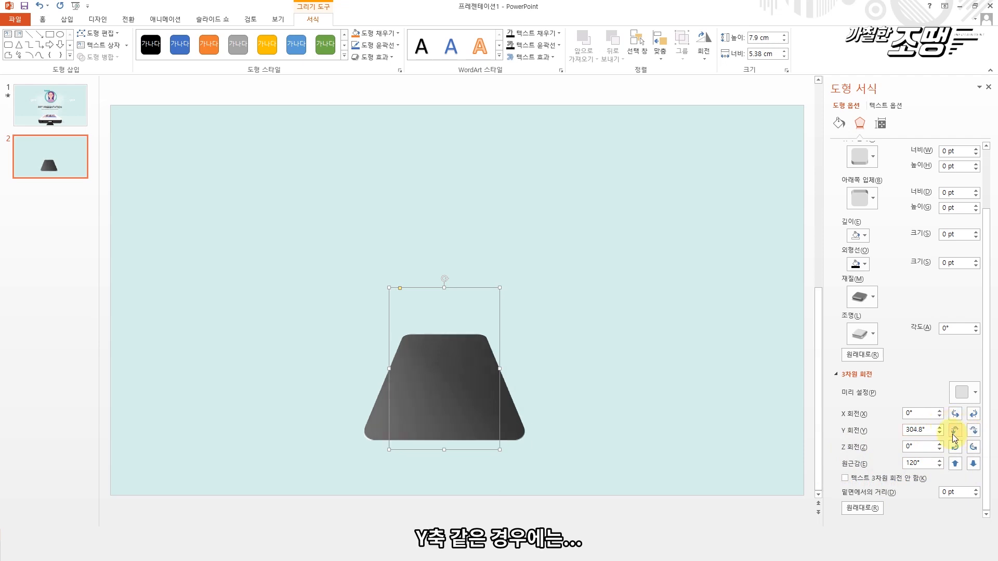
- Flatten the tilted shape more by setting its 3-D Y rotation to 294.8°
{"action": "left_click", "coordinate": [955, 431]}
{"action": "left_click", "coordinate": [973, 431]}
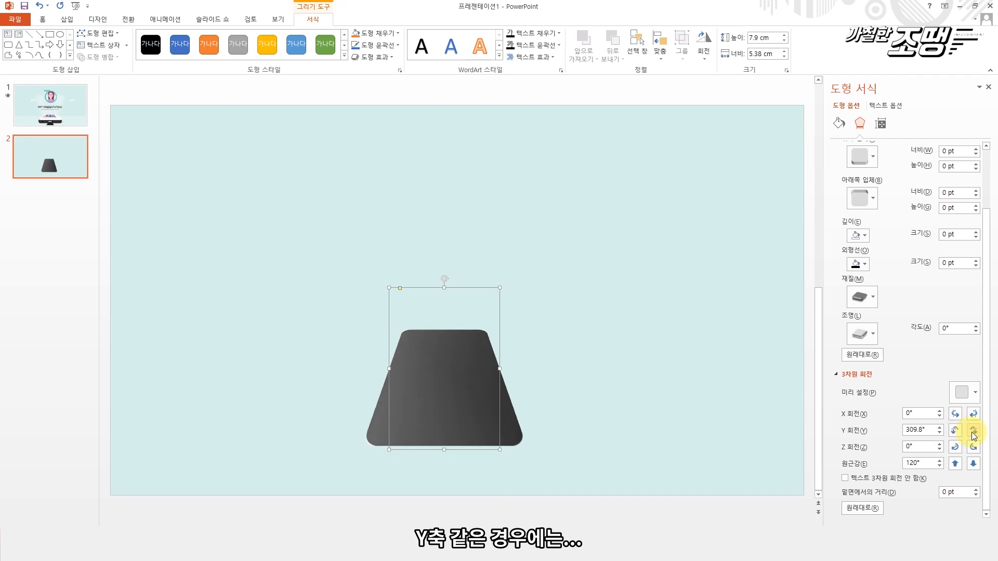
{"action": "left_click", "coordinate": [974, 431]}
{"action": "left_click", "coordinate": [974, 431]}
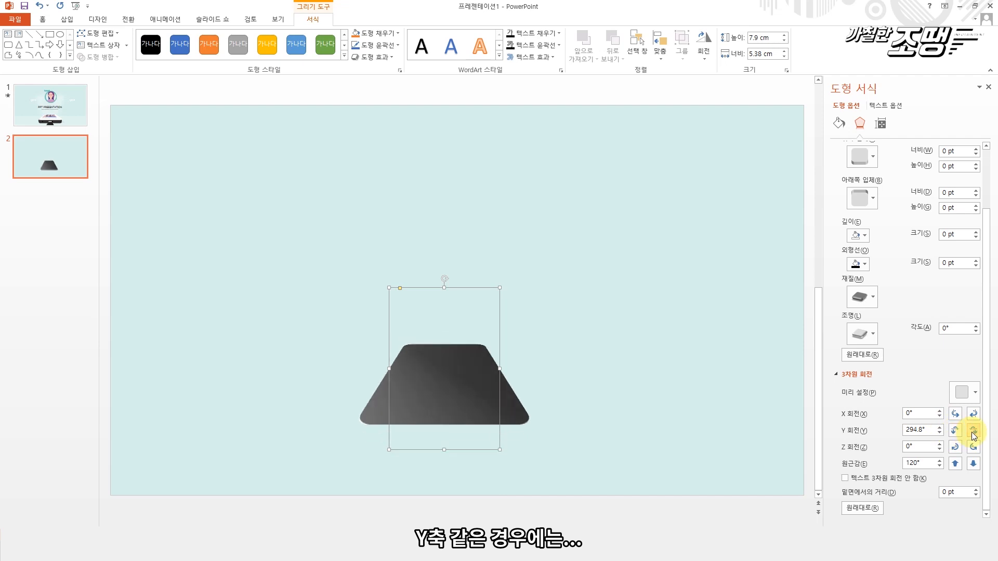
- Shrink the tilted shape to about 7.19 cm by 5.23 cm and reposition it in the slide's lower middle
{"action": "left_click_drag", "start_coordinate": [416, 404], "coordinate": [468, 422]}
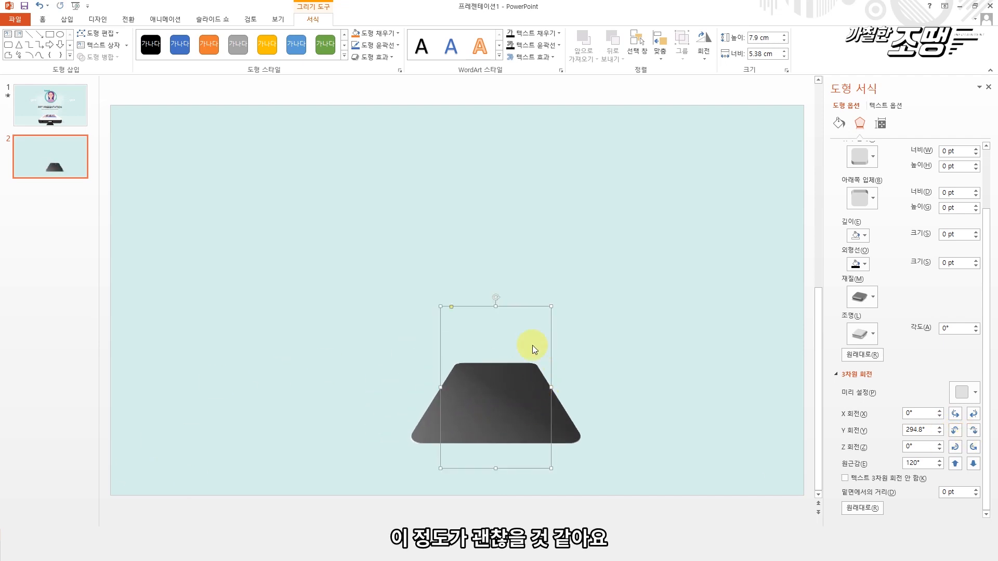
{"action": "mouse_move", "coordinate": [550, 306]}
{"action": "left_mouse_down"}
{"action": "mouse_move", "coordinate": [530, 330]}
{"action": "mouse_move", "coordinate": [547, 321]}
{"action": "left_mouse_up"}
{"action": "left_click_drag", "start_coordinate": [510, 410], "coordinate": [484, 398]}
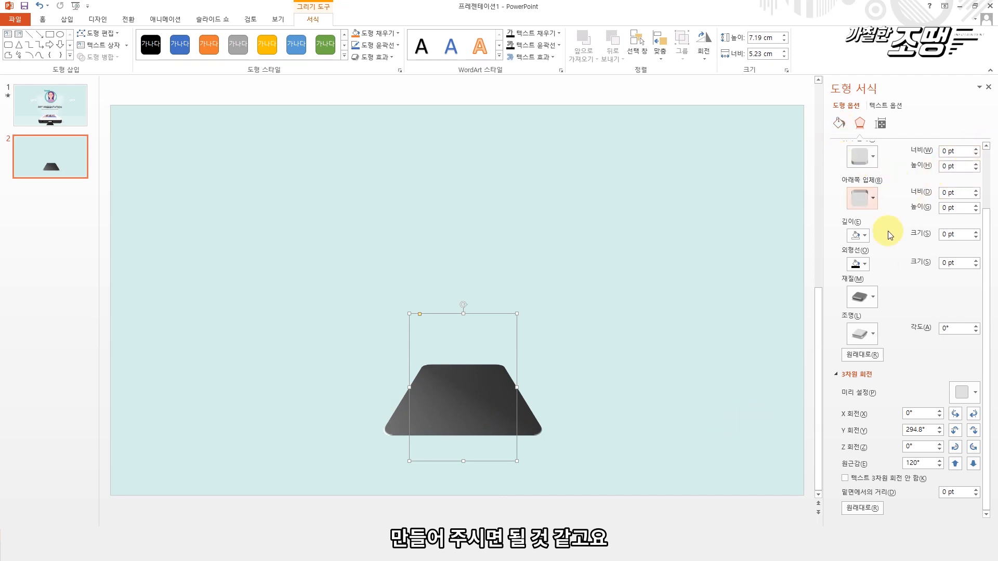
- Change the shape's 3-D material to the first standard option and pick a different lighting preset
{"action": "left_click", "coordinate": [869, 299]}
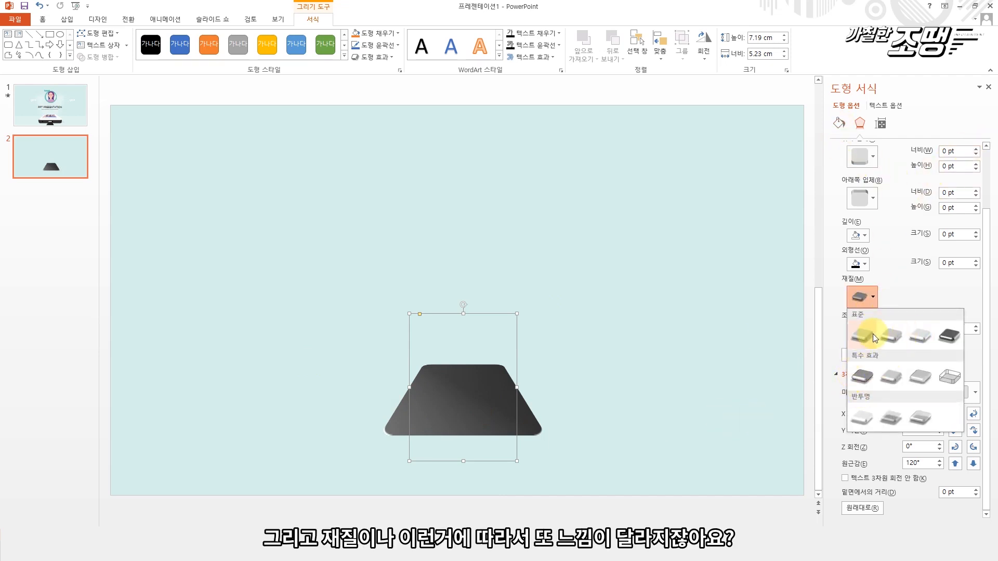
{"action": "left_click", "coordinate": [872, 334]}
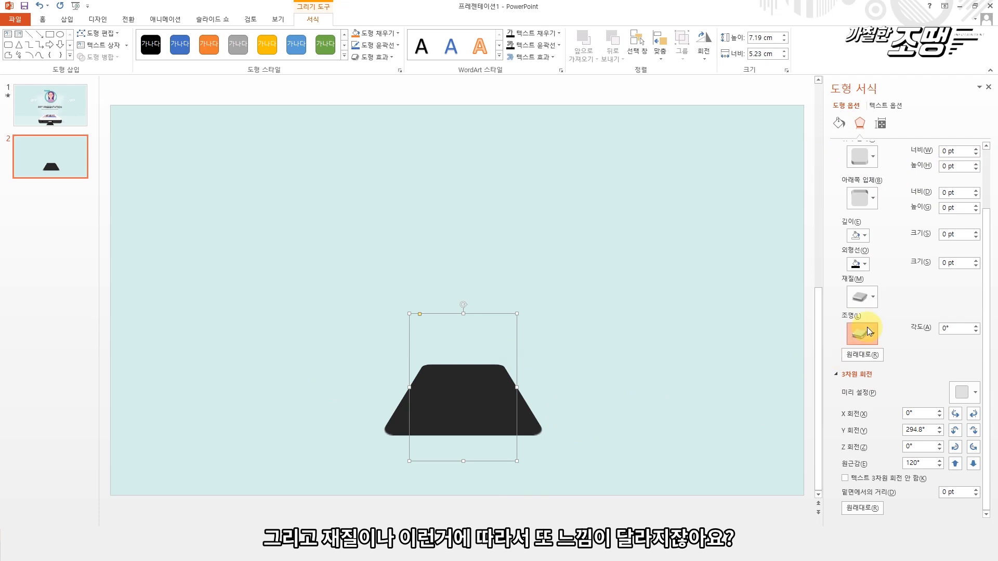
{"action": "left_click", "coordinate": [867, 332]}
{"action": "left_click", "coordinate": [921, 158]}
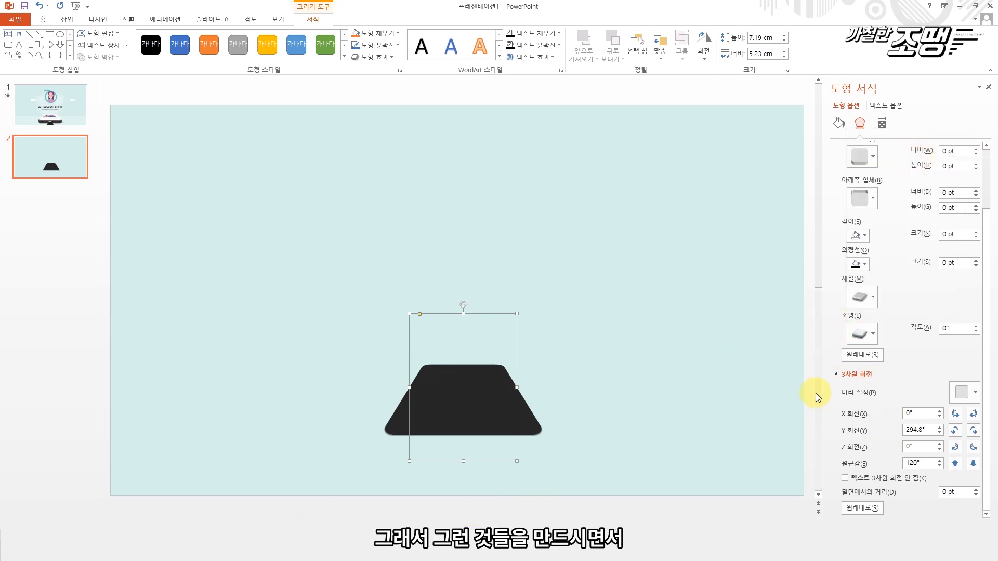
- Apply the Soft Round top bevel to the shape, 12 pt wide and 4 pt high
{"action": "scroll", "coordinate": [989, 288], "scroll_direction": "up", "scroll_amount": 1}
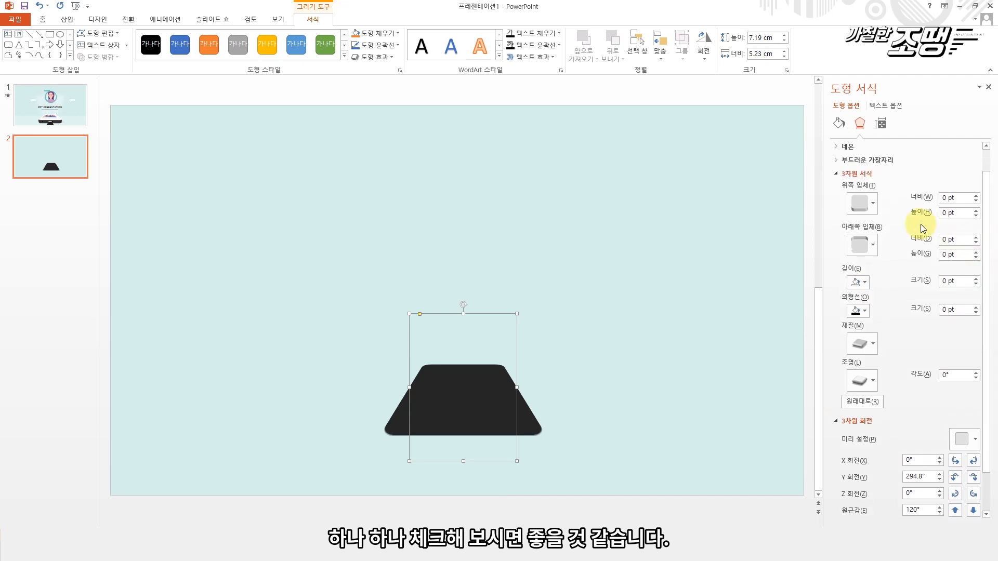
{"action": "left_click", "coordinate": [863, 211]}
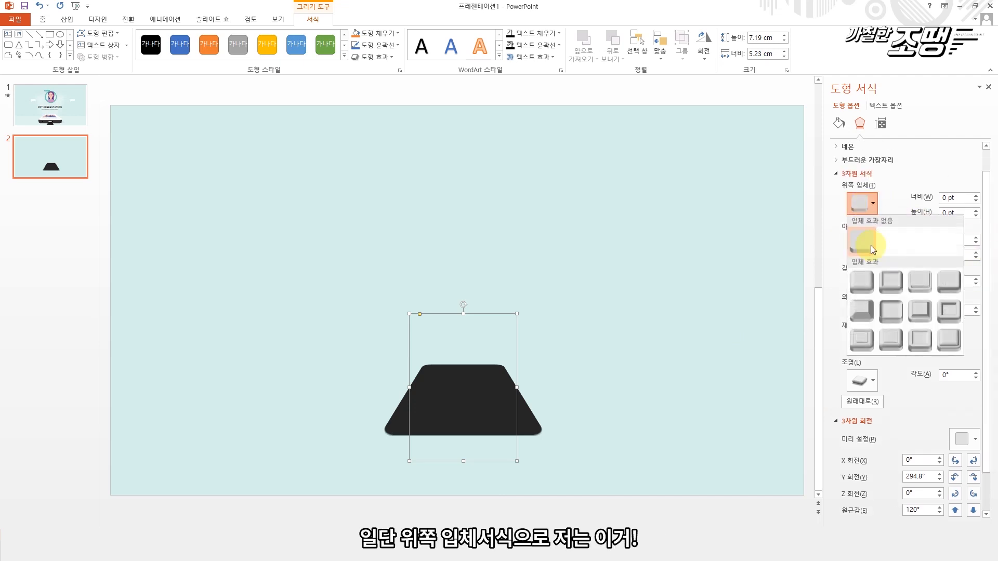
{"action": "left_click", "coordinate": [892, 313]}
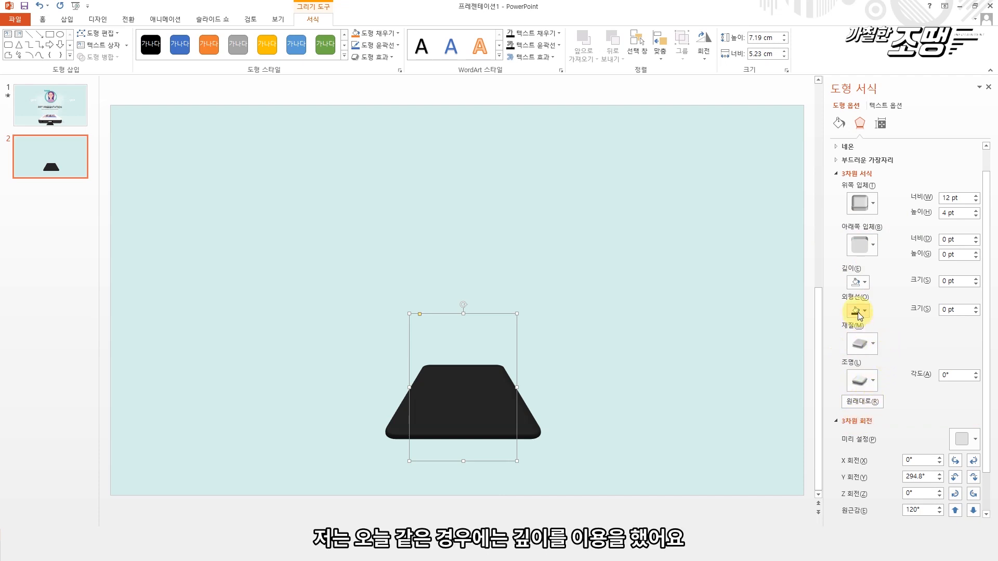
- Give the shape a dark depth colour with a 17 pt depth, and move it slightly lower on the slide
{"action": "left_click", "coordinate": [864, 283]}
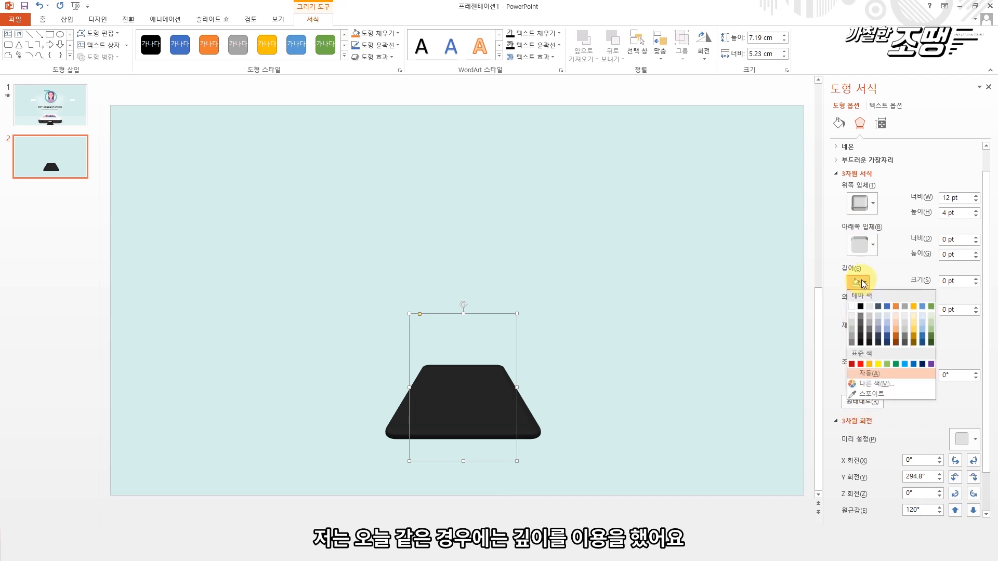
{"action": "left_click", "coordinate": [871, 338]}
{"action": "left_click", "coordinate": [976, 279]}
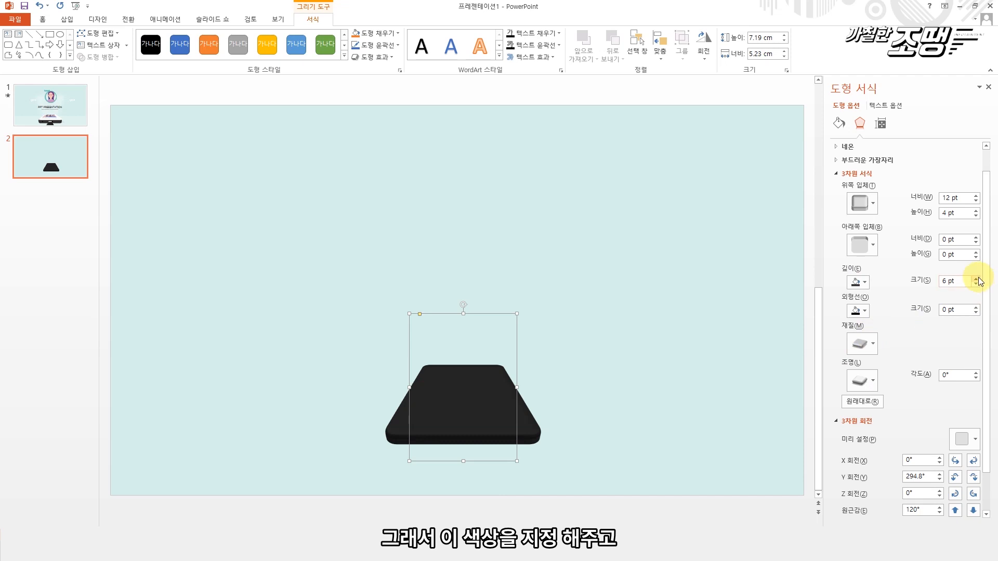
{"action": "left_click", "coordinate": [975, 278]}
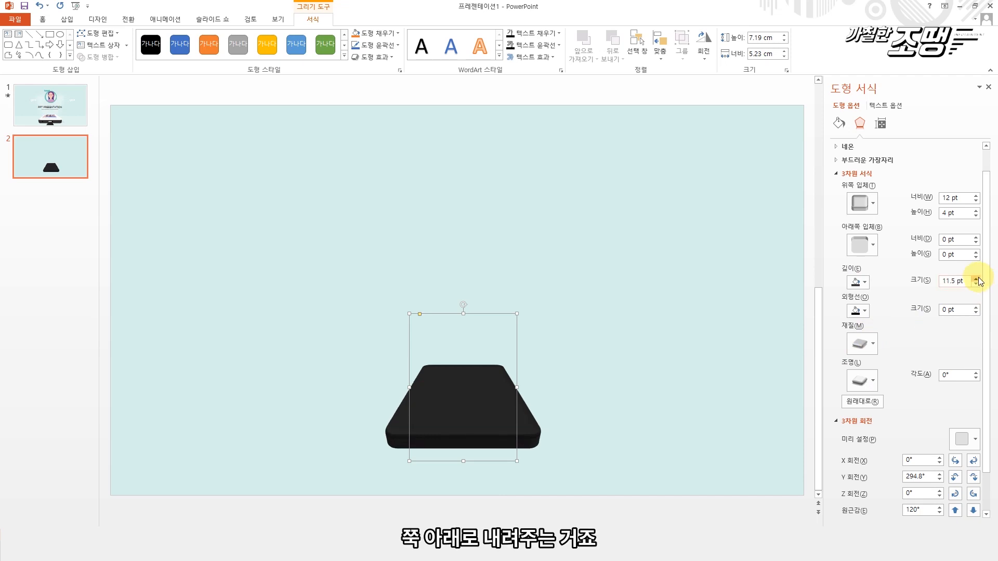
{"action": "left_click", "coordinate": [976, 279]}
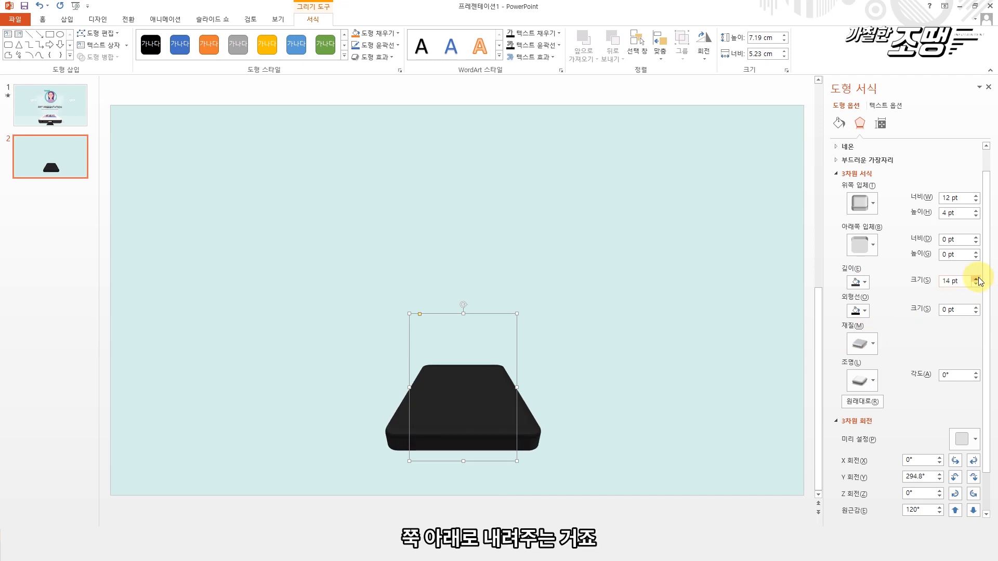
{"action": "left_click", "coordinate": [976, 279]}
{"action": "left_click", "coordinate": [976, 279]}
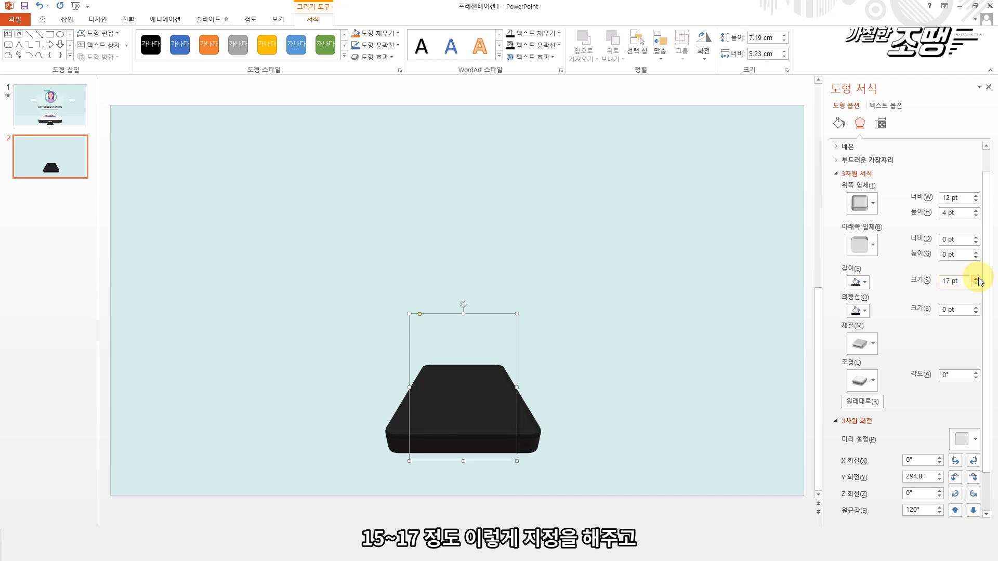
{"action": "left_click_drag", "start_coordinate": [496, 376], "coordinate": [502, 400]}
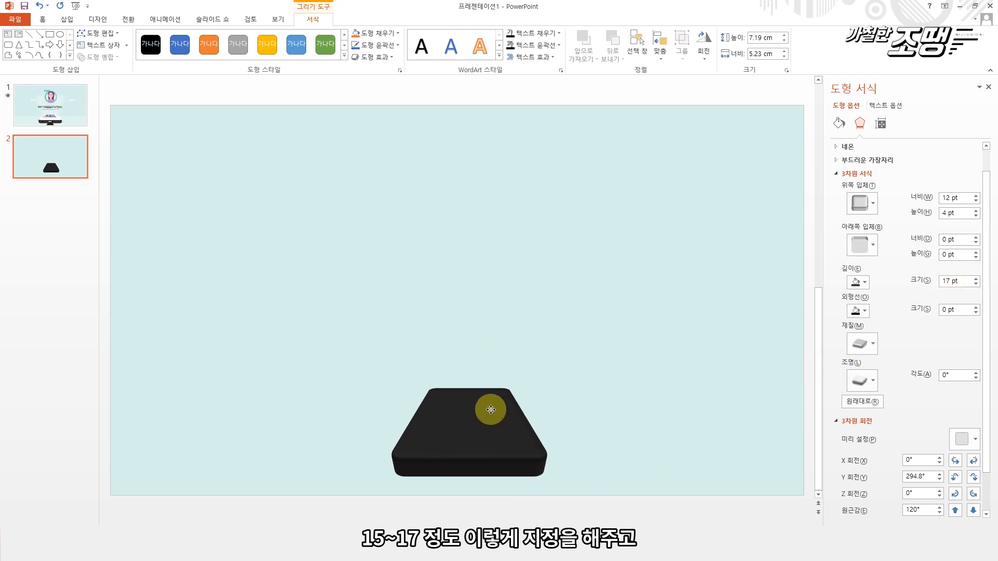
{"action": "scroll", "coordinate": [578, 477], "scroll_direction": "up", "scroll_amount": 5}
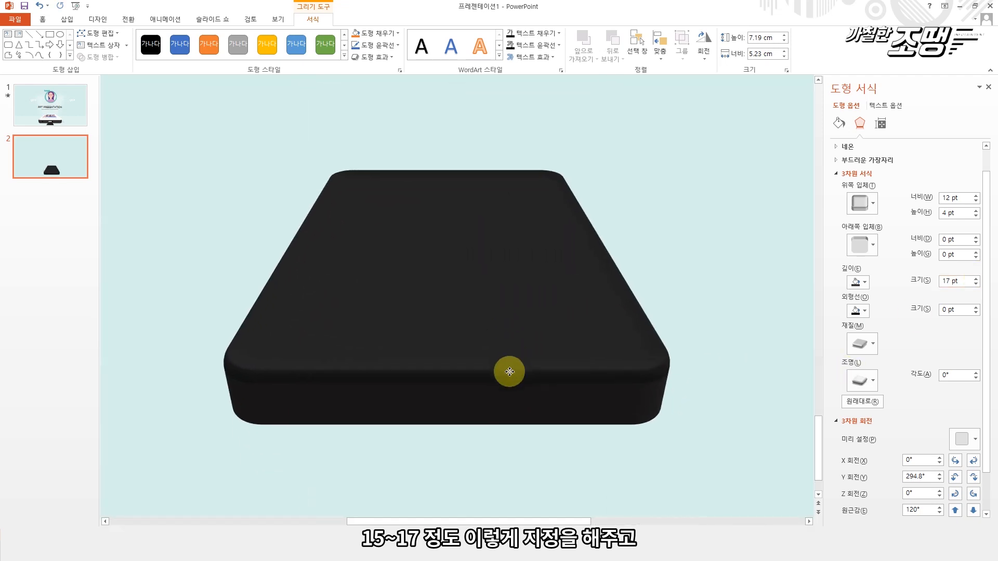
- Copy the round jack hole, charging port and speaker dots from the finished phone on slide 1 onto slide 2
{"action": "left_click", "coordinate": [66, 101]}
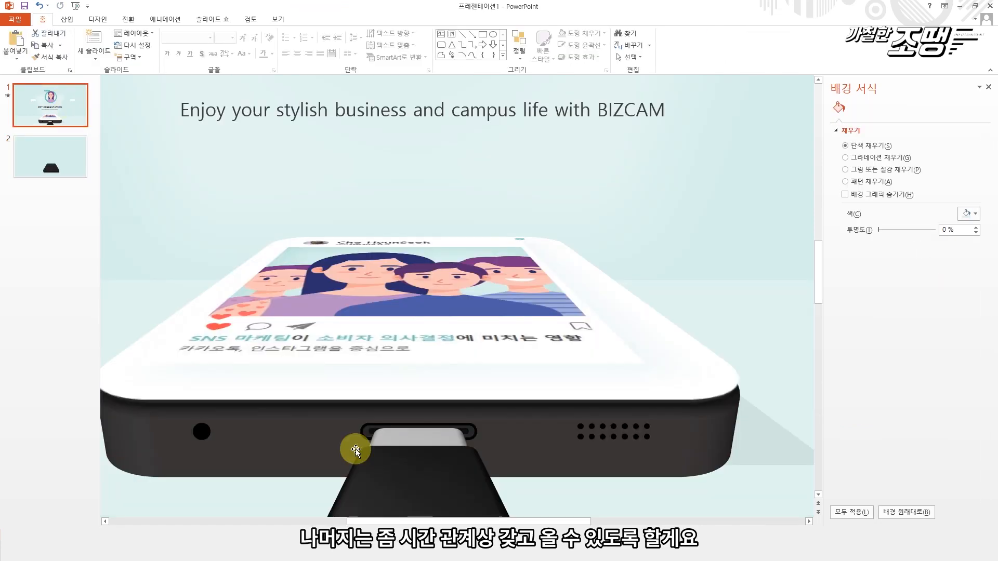
{"action": "left_click", "coordinate": [622, 434]}
{"action": "scroll", "coordinate": [514, 474], "scroll_direction": "down", "scroll_amount": 4}
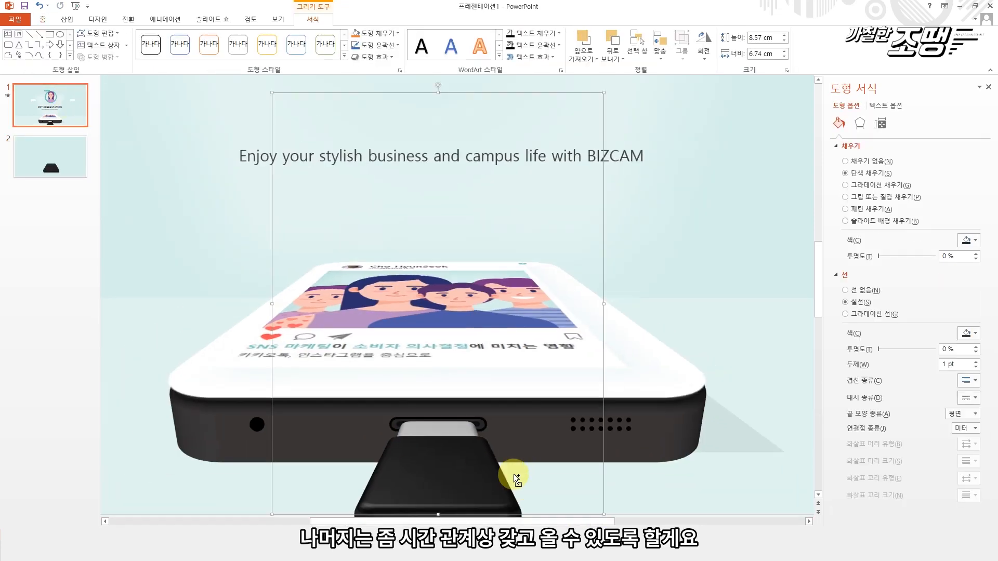
{"action": "right_click", "coordinate": [514, 474]}
{"action": "left_click", "coordinate": [595, 290]}
{"action": "left_click_drag", "start_coordinate": [210, 406], "coordinate": [603, 455]}
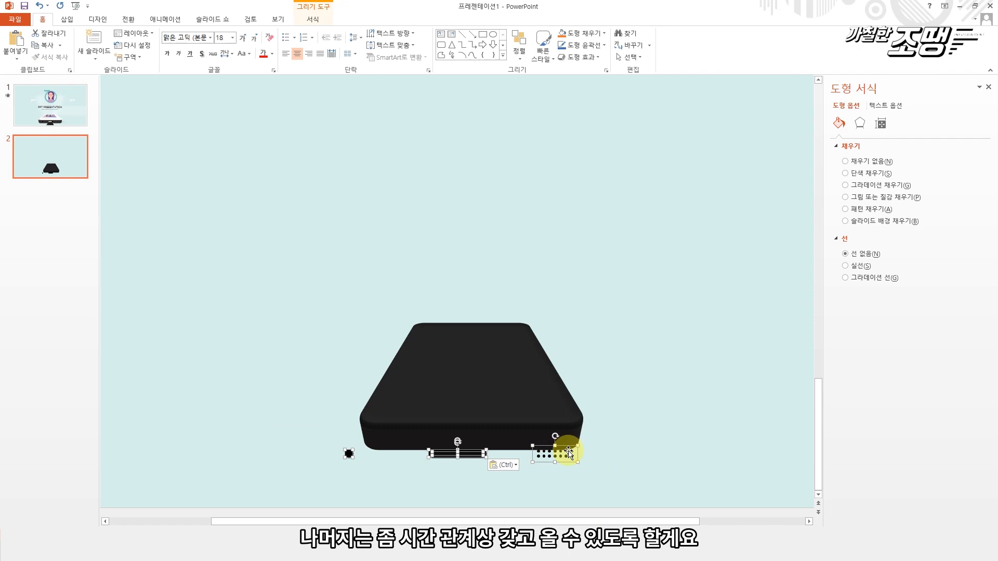
- Place the round jack hole near the left end of the phone's front side
{"action": "scroll", "coordinate": [568, 445], "scroll_direction": "up", "scroll_amount": 4}
{"action": "left_click", "coordinate": [439, 416]}
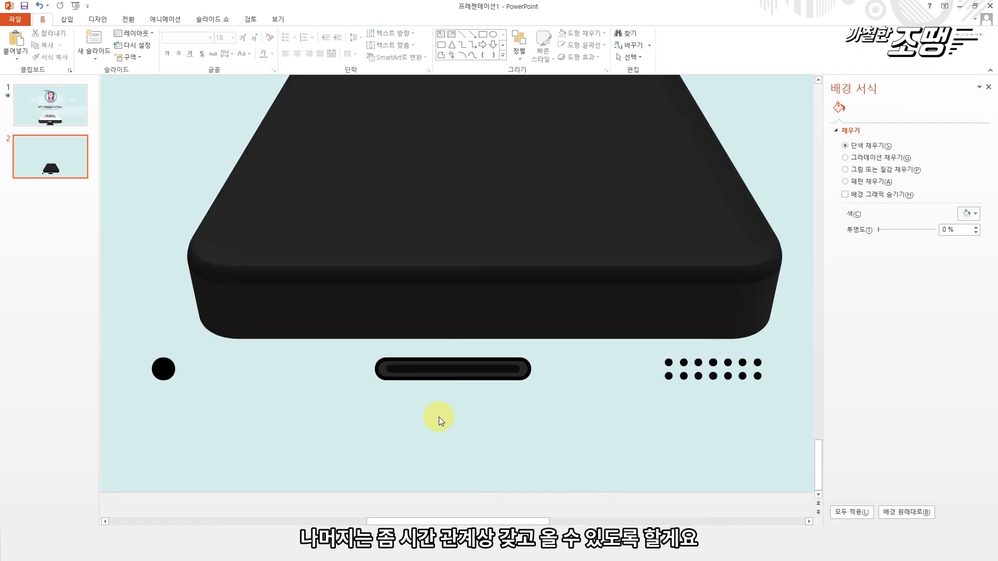
{"action": "left_click_drag", "start_coordinate": [167, 367], "coordinate": [237, 305]}
{"action": "left_click", "coordinate": [409, 370]}
{"action": "left_click_drag", "start_coordinate": [408, 370], "coordinate": [464, 310]}
{"action": "key", "text": "ctrl+z"}
- Move the charging port to the middle of the phone's front side and the speaker dots near its right end
{"action": "left_click_drag", "start_coordinate": [599, 436], "coordinate": [300, 344]}
{"action": "left_click_drag", "start_coordinate": [475, 366], "coordinate": [512, 312]}
{"action": "left_click_drag", "start_coordinate": [780, 423], "coordinate": [606, 331]}
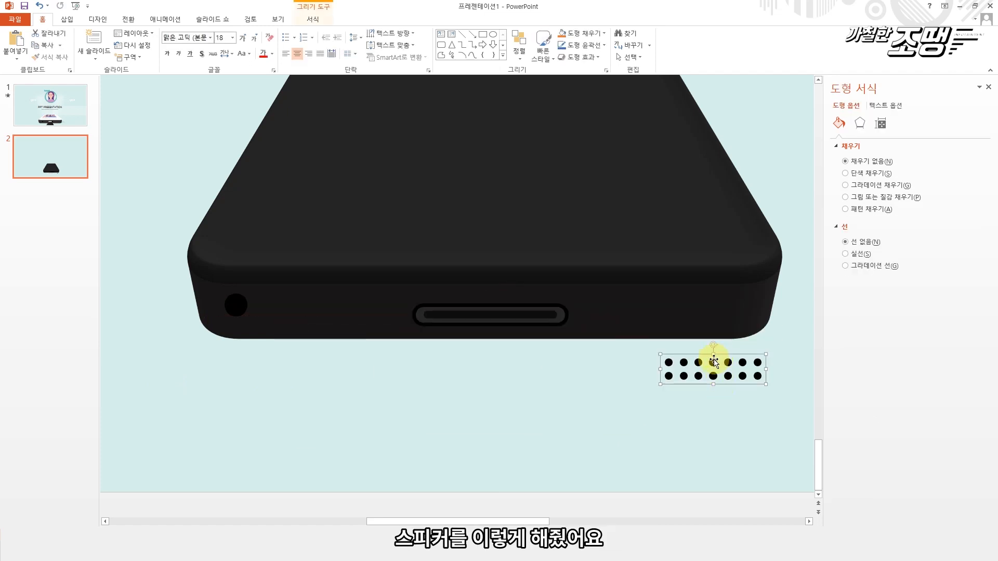
{"action": "left_click_drag", "start_coordinate": [710, 355], "coordinate": [675, 301]}
{"action": "scroll", "coordinate": [684, 390], "scroll_direction": "down", "scroll_amount": 5}
{"action": "left_click", "coordinate": [672, 424]}
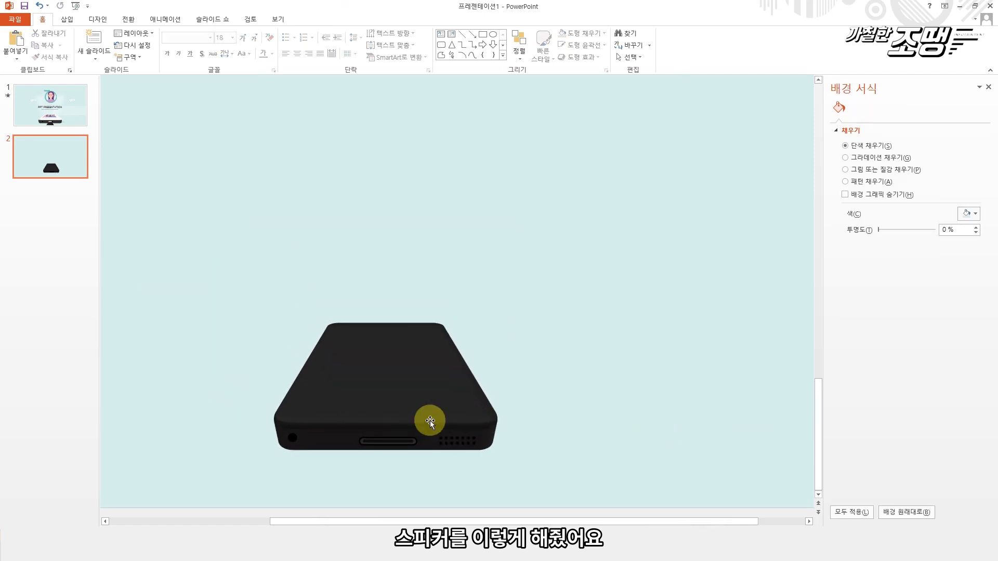
- Nudge the jack hole, charging port and speaker dots slightly upward and centre the port on the phone's front side
{"action": "left_click", "coordinate": [385, 430]}
{"action": "left_click", "coordinate": [860, 124]}
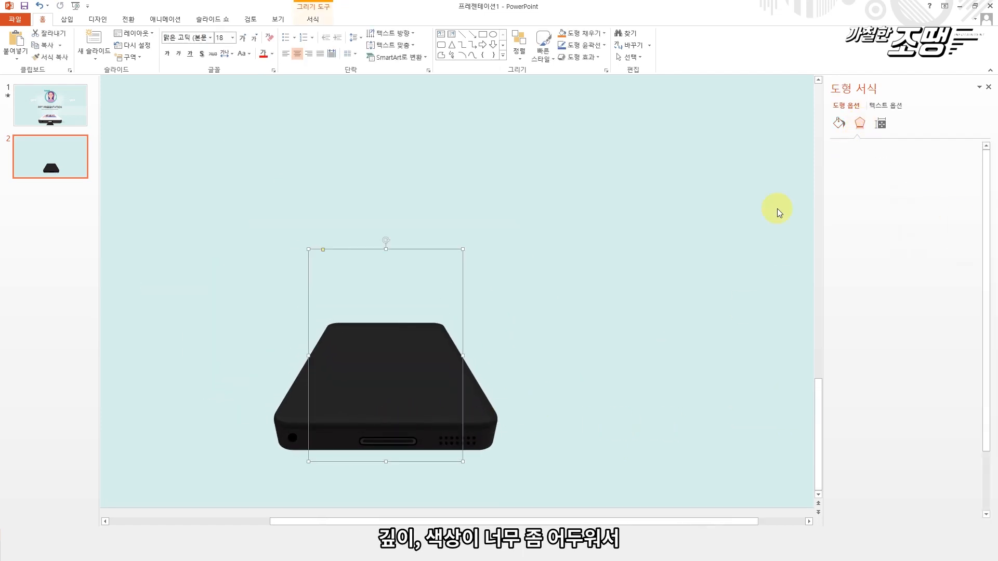
{"action": "scroll", "coordinate": [978, 322], "scroll_direction": "down", "scroll_amount": 3}
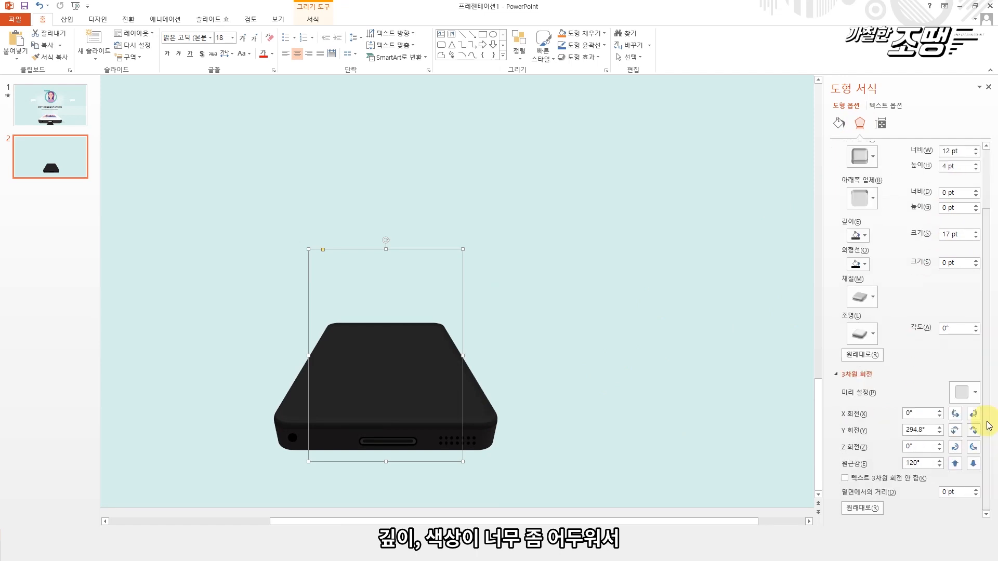
{"action": "left_click_drag", "start_coordinate": [573, 494], "coordinate": [228, 445]}
{"action": "left_click", "coordinate": [275, 464]}
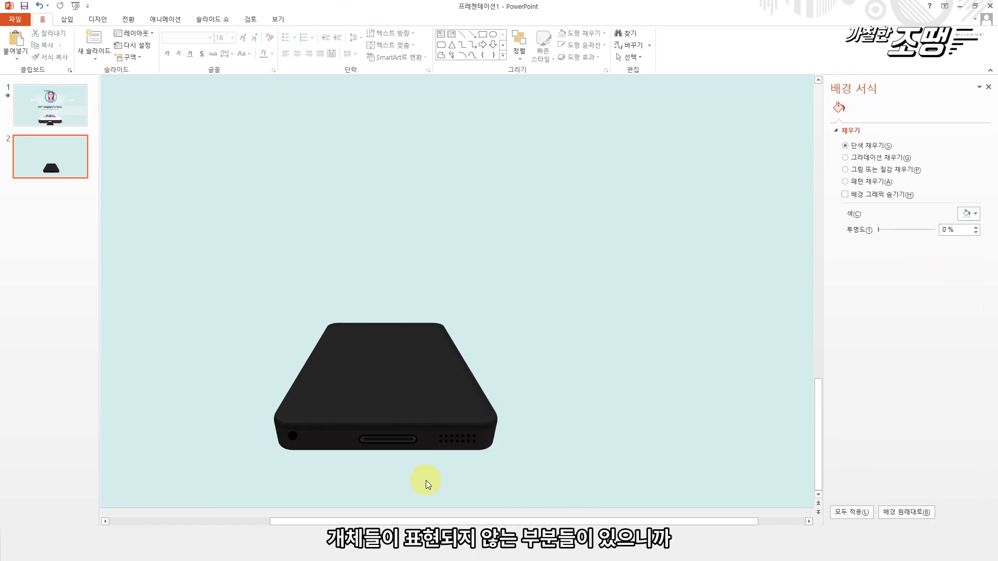
{"action": "left_click", "coordinate": [330, 431]}
- Try the third standard 3-D material on the phone body
{"action": "left_click", "coordinate": [383, 397]}
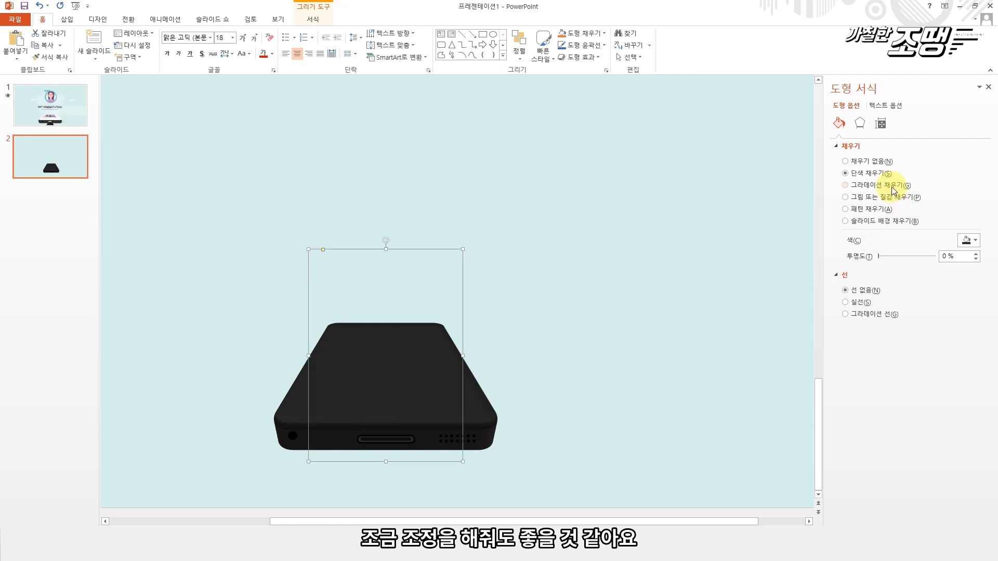
{"action": "left_click", "coordinate": [861, 123]}
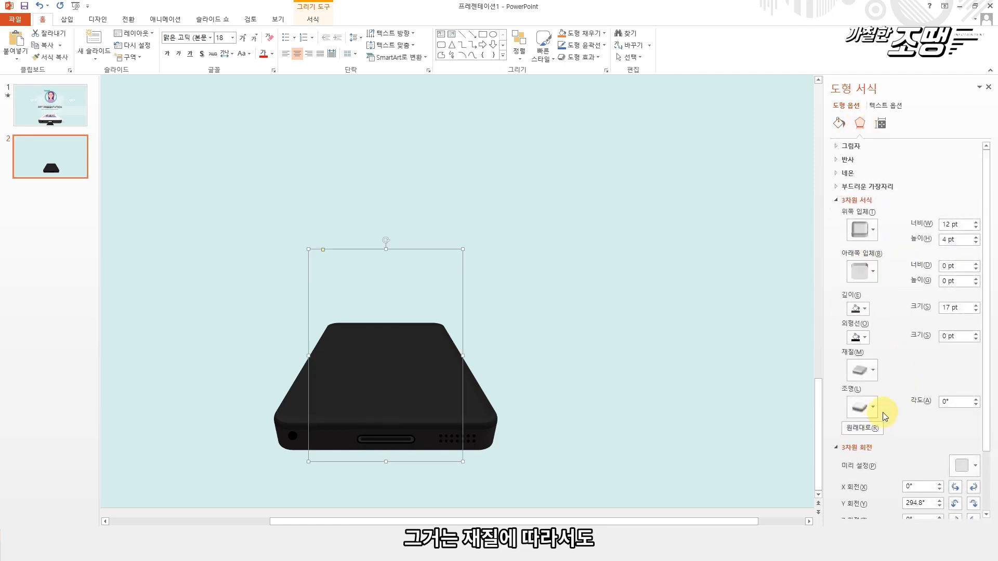
{"action": "left_click", "coordinate": [861, 366]}
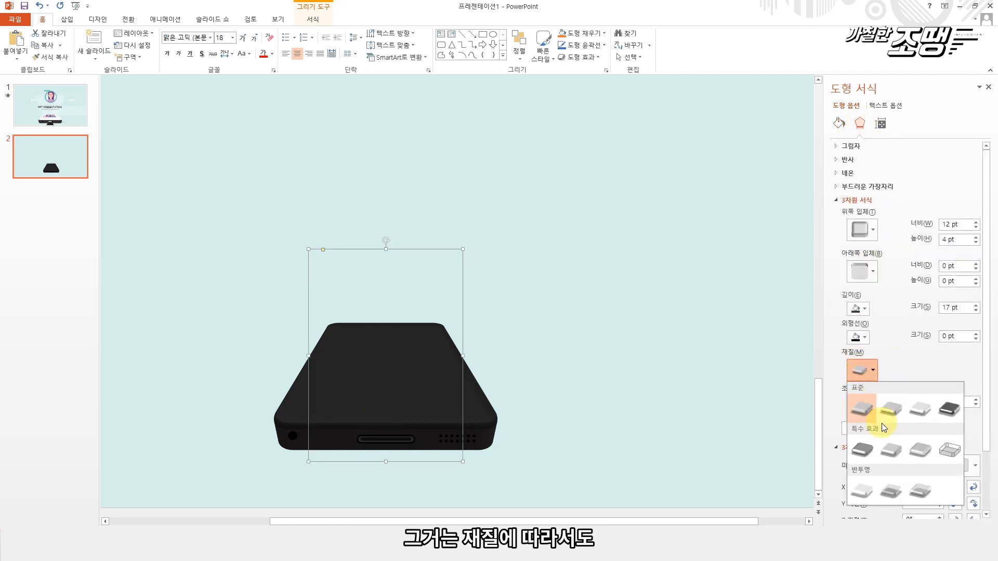
{"action": "left_click", "coordinate": [916, 408]}
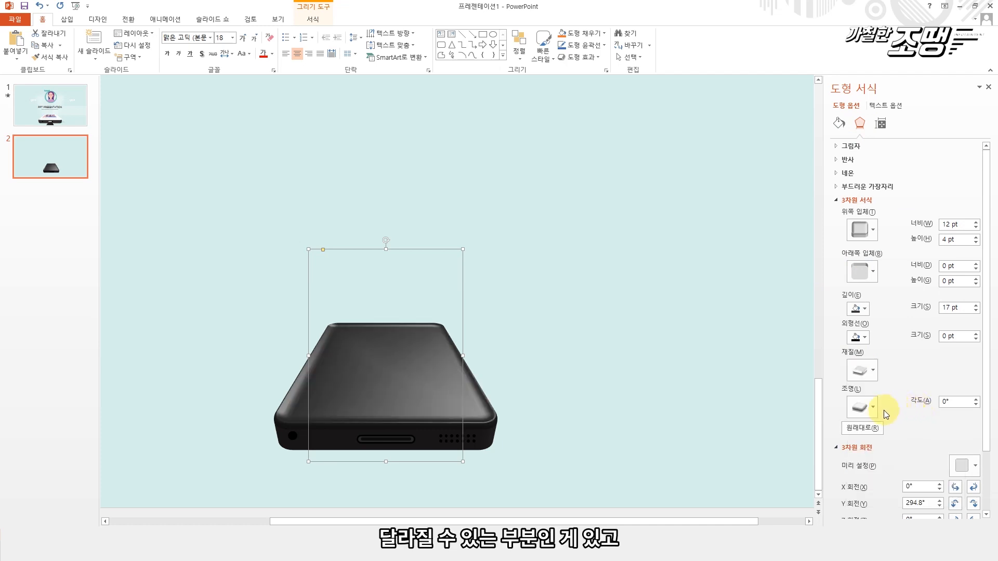
{"action": "key", "text": "ctrl+z"}
- Set the phone body's lighting to the second neutral preset and move the whole phone slightly down and right on the slide
{"action": "left_click", "coordinate": [872, 406]}
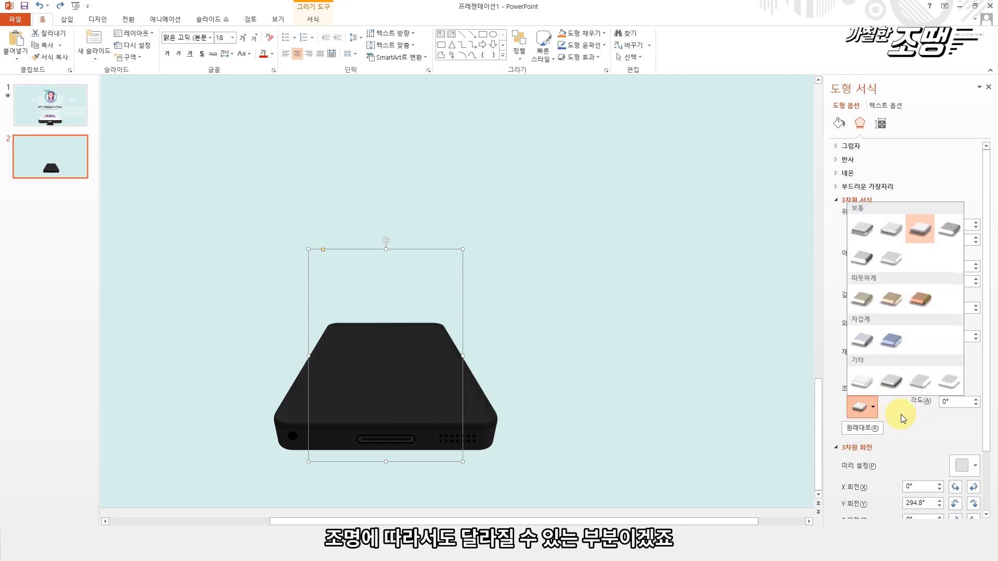
{"action": "left_click", "coordinate": [892, 230]}
{"action": "left_click", "coordinate": [612, 416]}
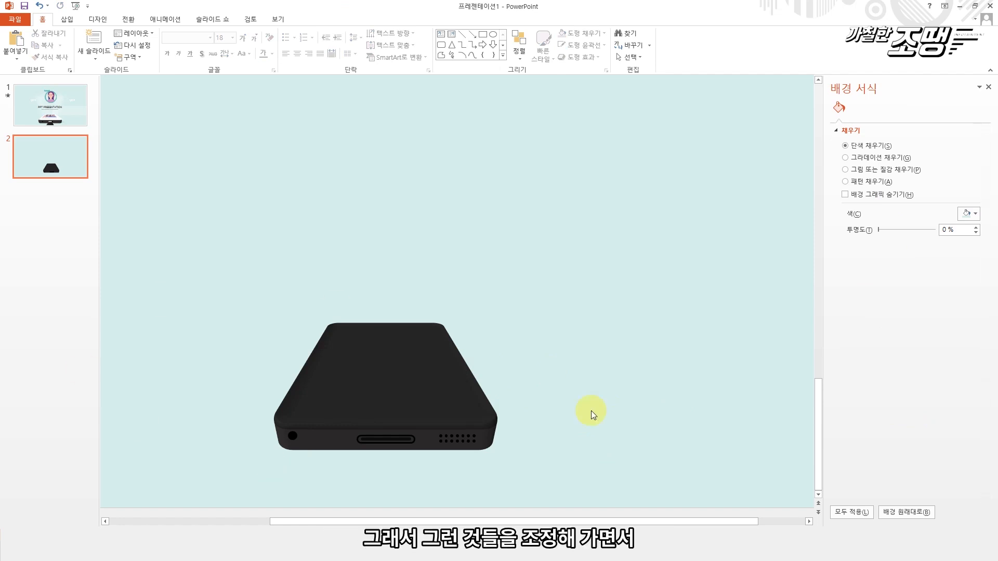
{"action": "left_click", "coordinate": [374, 312]}
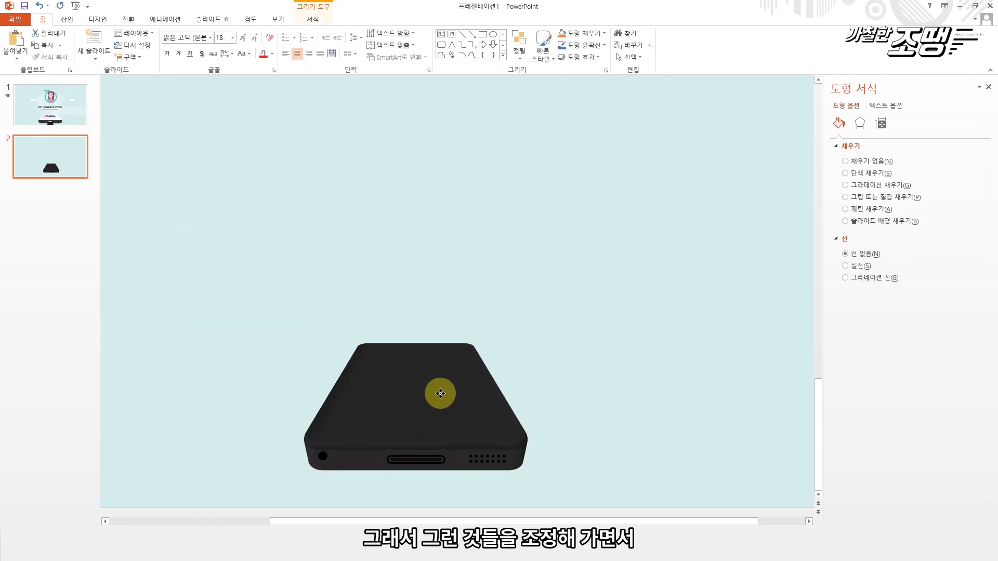
{"action": "left_click", "coordinate": [531, 368]}
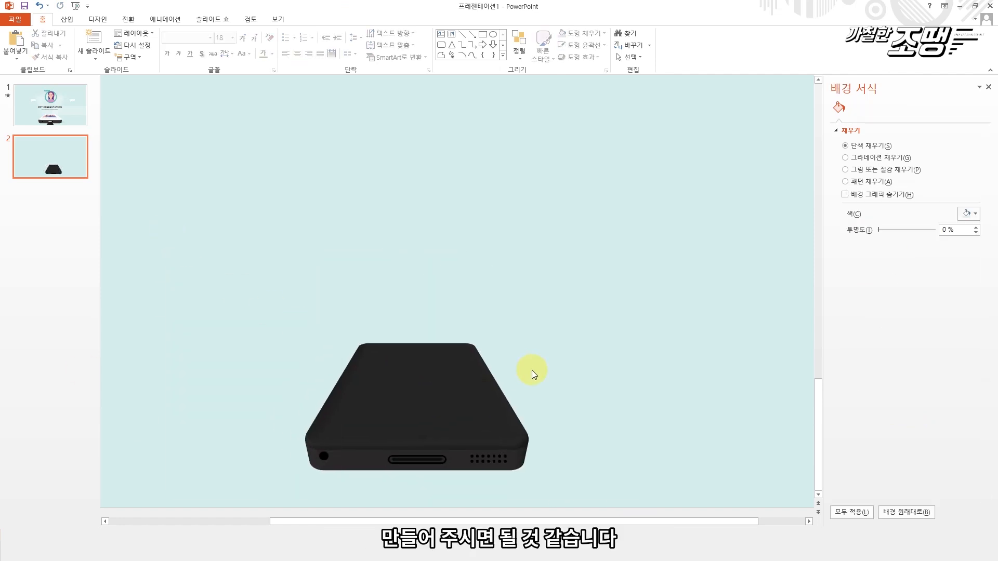
{"action": "left_click", "coordinate": [438, 383]}
{"action": "type", "text": "ㄴㅇㅁㄹ"}
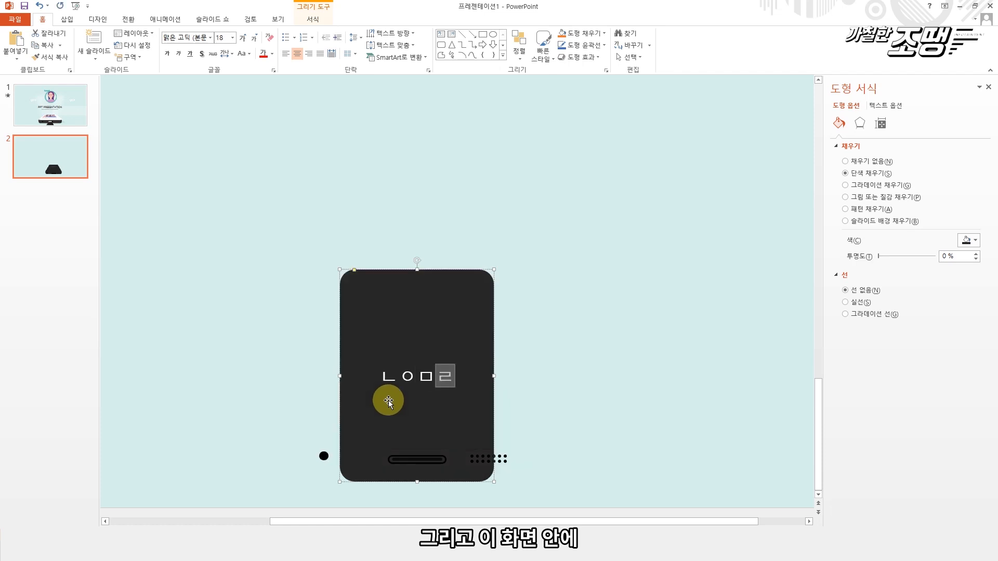
{"action": "key", "text": "BackSpace"}
{"action": "key", "text": "BackSpace"}
{"action": "key", "text": "BackSpace"}
{"action": "key", "text": "BackSpace"}
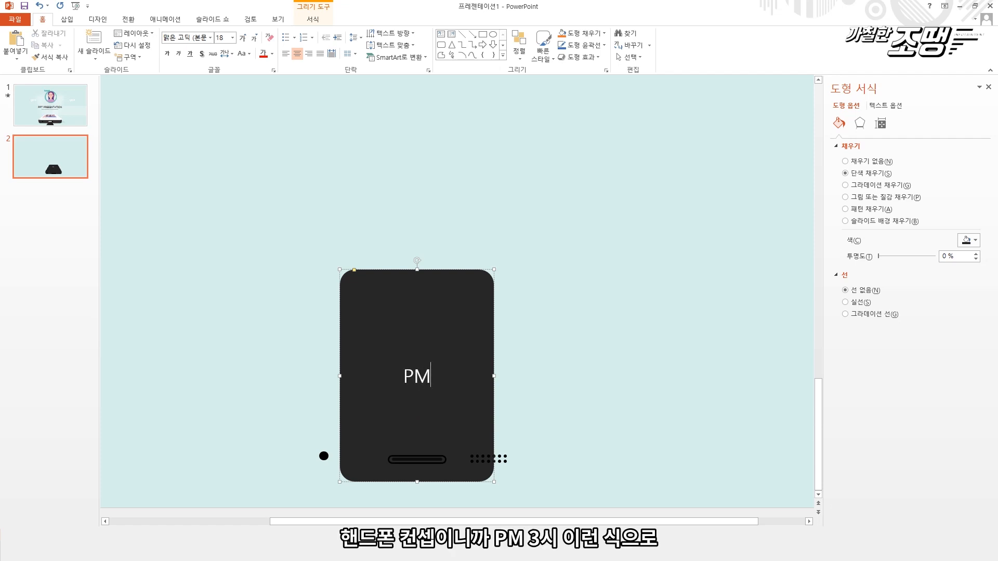
- Add the text "PM 3:00" to the phone's screen
{"action": "type", "text": "PM 3:00"}
{"action": "left_click", "coordinate": [581, 446]}
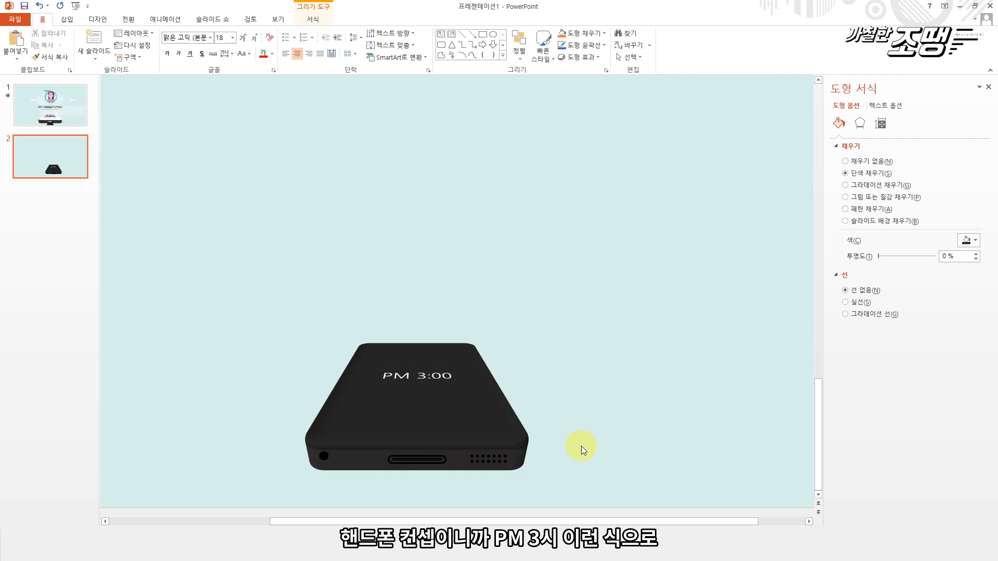
{"action": "left_click", "coordinate": [491, 414]}
{"action": "left_click", "coordinate": [603, 374]}
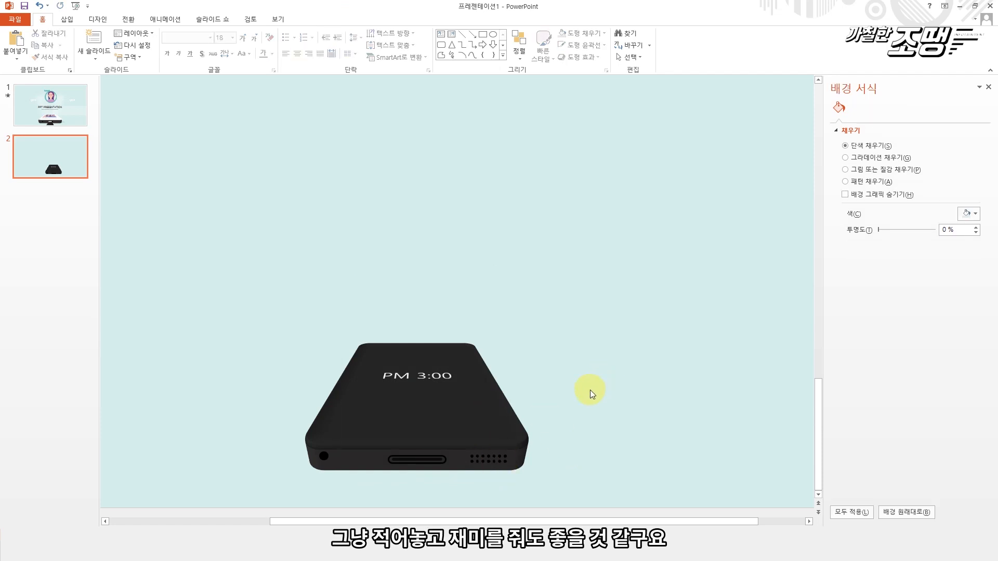
- Group the phone body with its jack hole, charging port and speaker dots
{"action": "left_click_drag", "start_coordinate": [263, 308], "coordinate": [536, 493]}
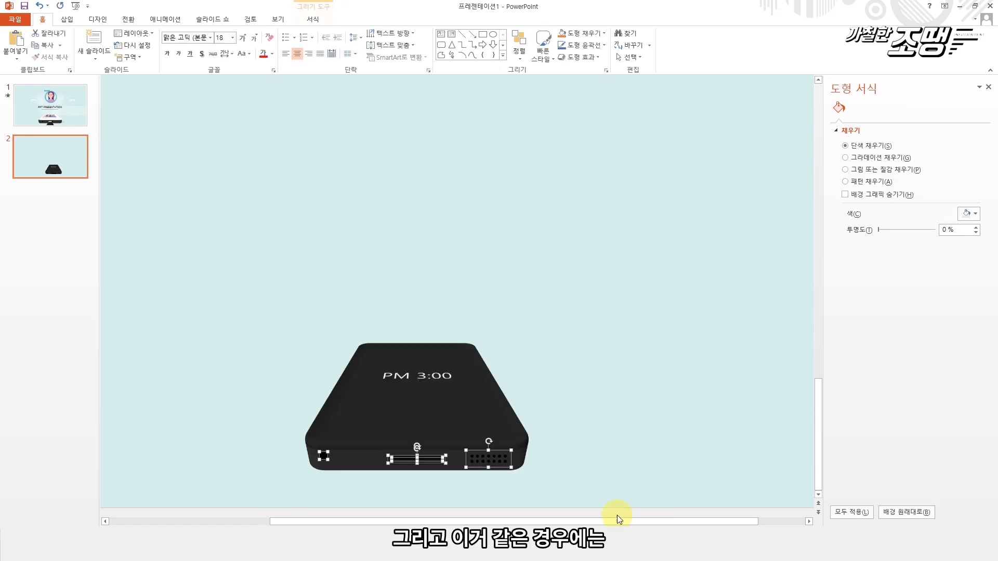
{"action": "left_click", "coordinate": [413, 420], "text": "shift"}
{"action": "right_click", "coordinate": [413, 419]}
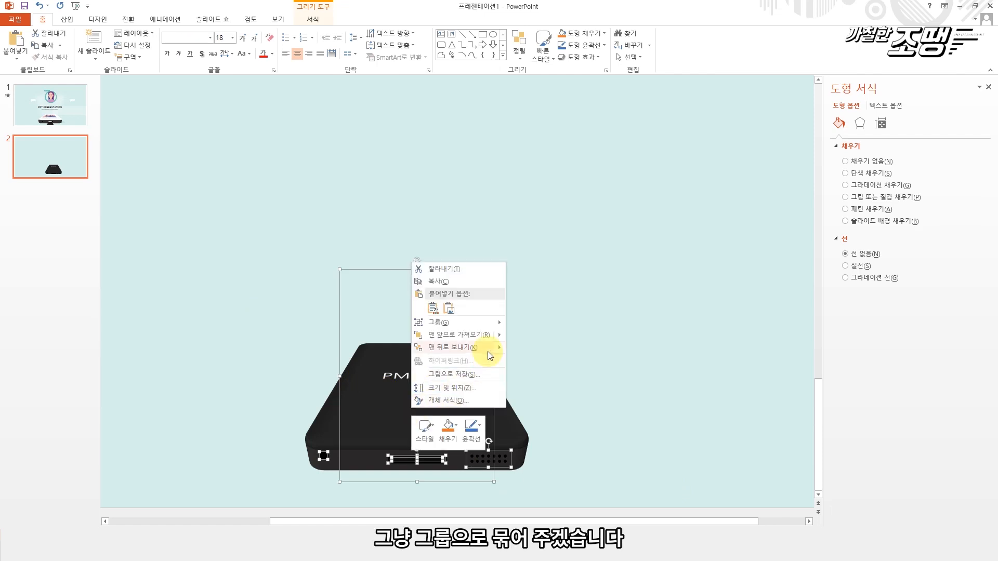
{"action": "mouse_move", "coordinate": [492, 323]}
{"action": "left_click", "coordinate": [535, 323]}
{"action": "left_click", "coordinate": [654, 361]}
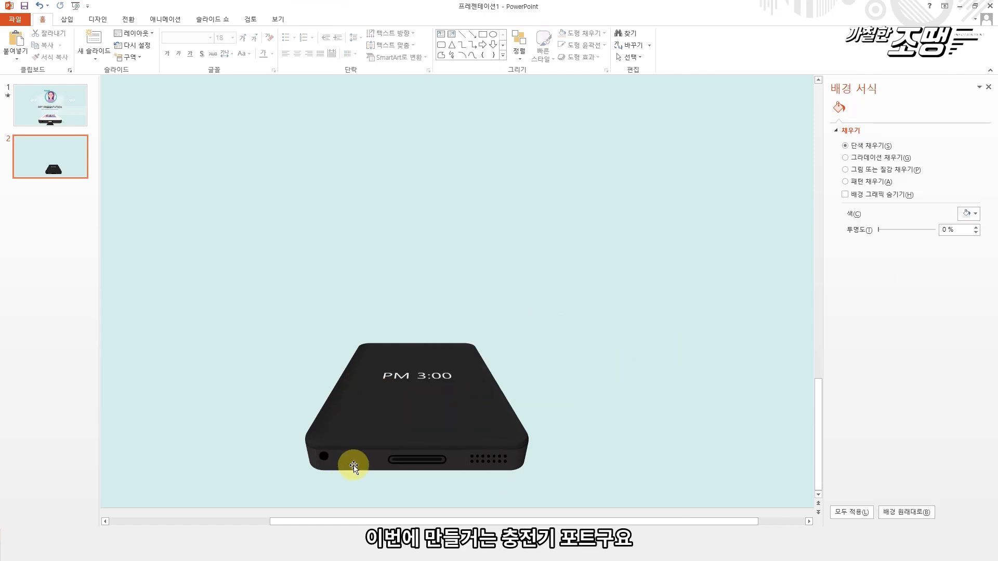
{"action": "left_click", "coordinate": [49, 100]}
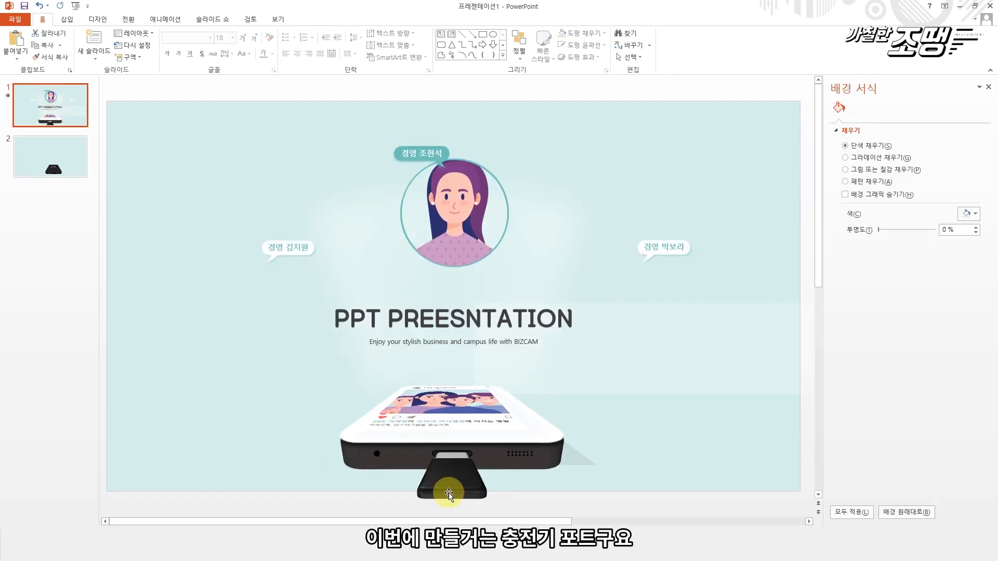
{"action": "left_click", "coordinate": [475, 487]}
{"action": "left_click", "coordinate": [593, 499]}
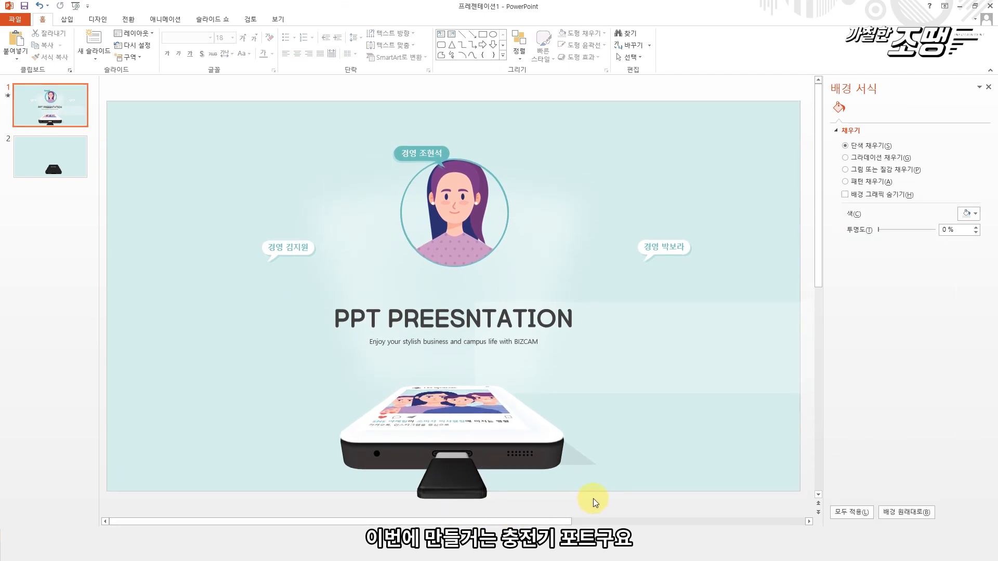
{"action": "left_click", "coordinate": [49, 155]}
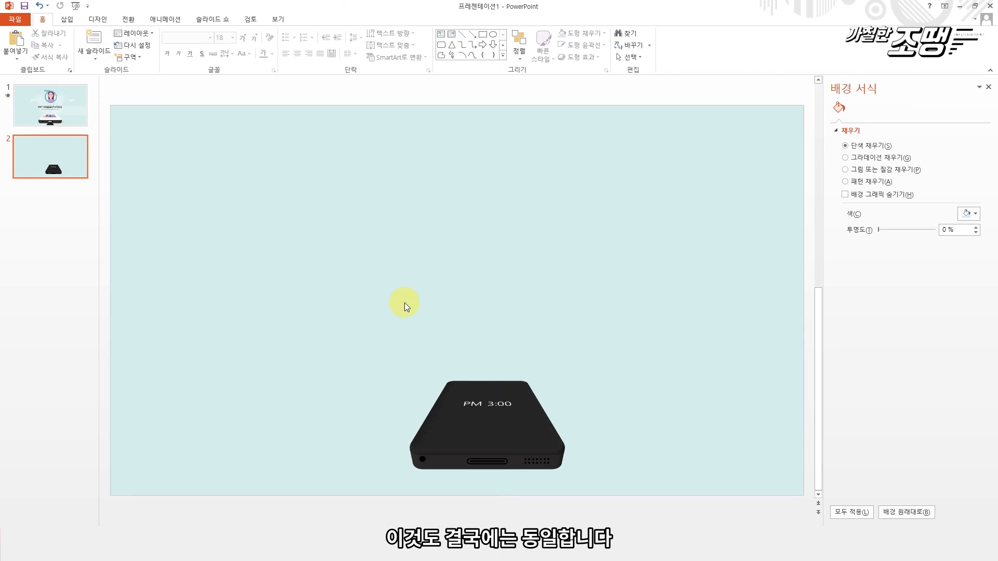
- Place a copy of the phone body without its text in the slide's empty left area, shrunk to about a third of its width
{"action": "left_click", "coordinate": [484, 435]}
{"action": "left_click", "coordinate": [494, 441]}
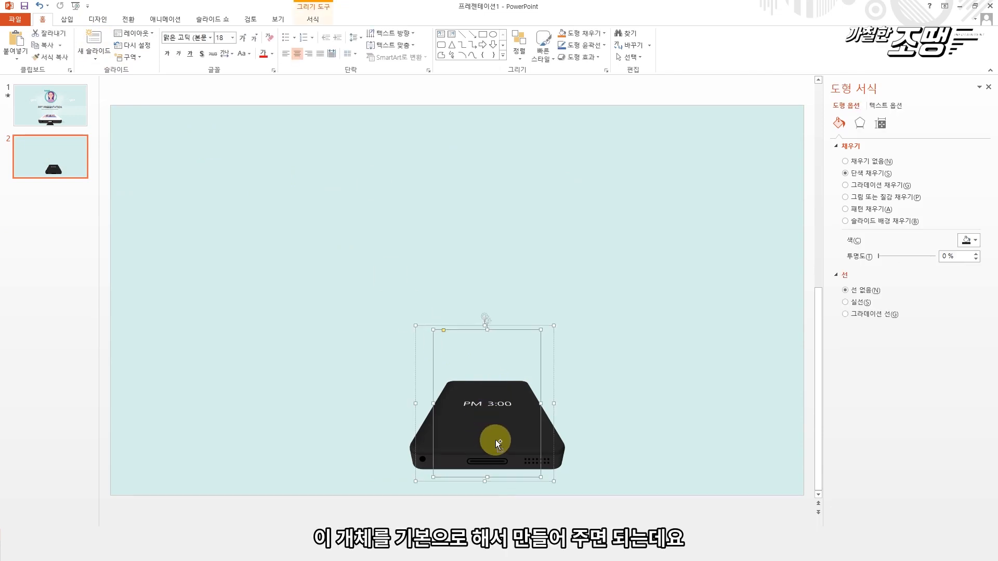
{"action": "key", "text": "ctrl+v"}
{"action": "left_click_drag", "start_coordinate": [505, 436], "coordinate": [458, 225]}
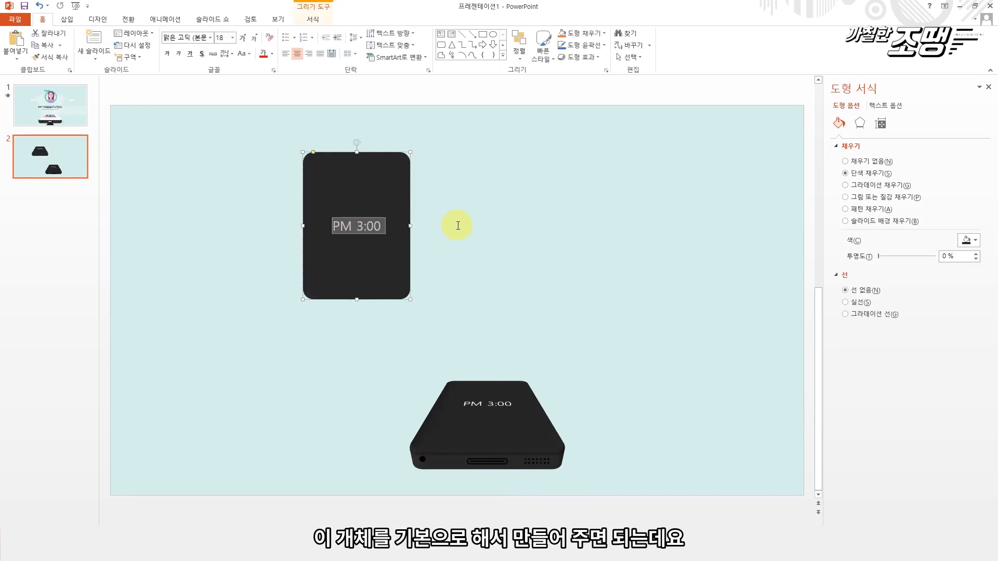
{"action": "key", "text": "Delete"}
{"action": "key", "text": "Escape"}
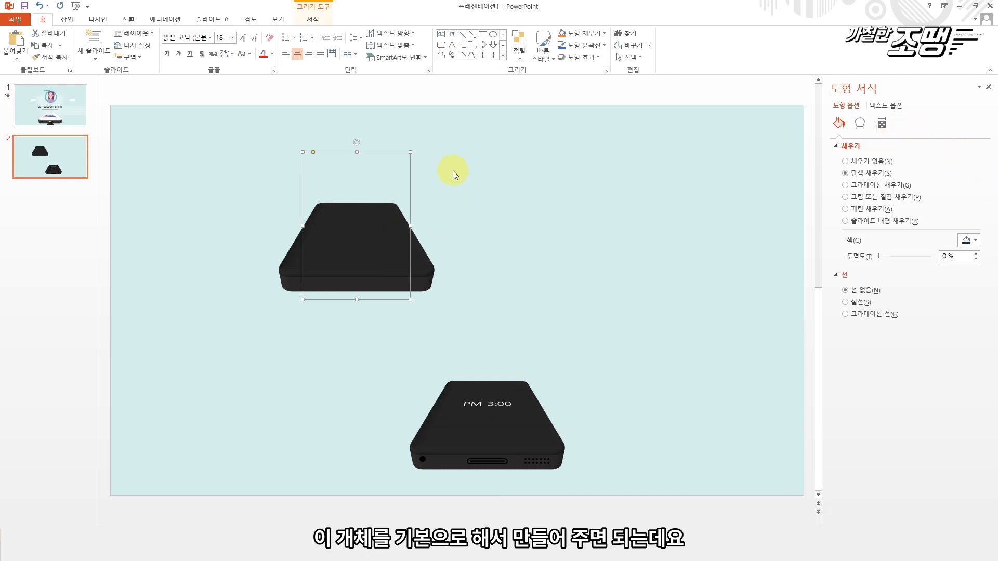
{"action": "left_click_drag", "start_coordinate": [411, 153], "coordinate": [351, 298]}
- Set the small copy's 3-D depth to 0 pt and apply the Circle top bevel, 6 pt wide and 6 pt high
{"action": "left_click", "coordinate": [860, 124]}
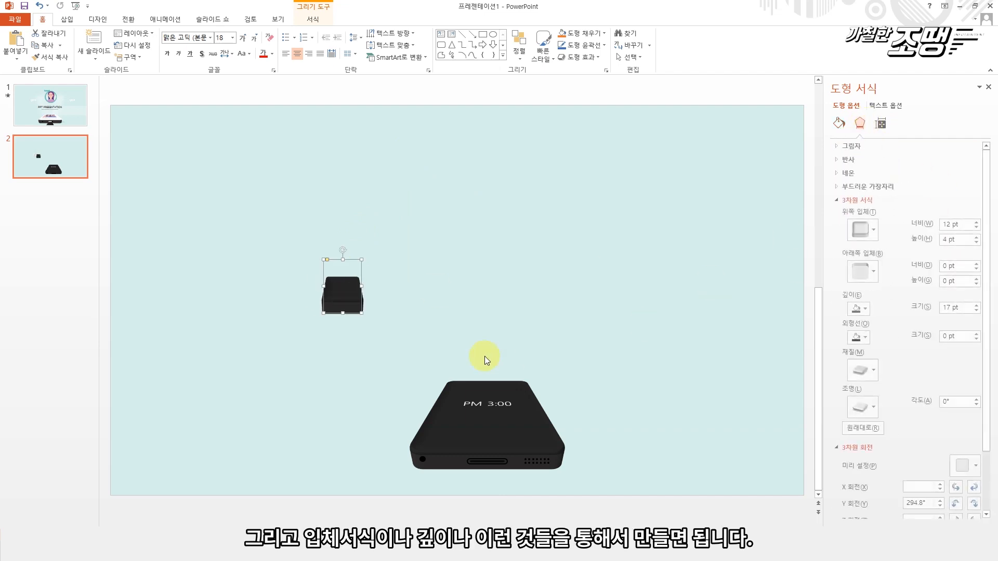
{"action": "scroll", "coordinate": [469, 349], "scroll_direction": "up", "scroll_amount": 4}
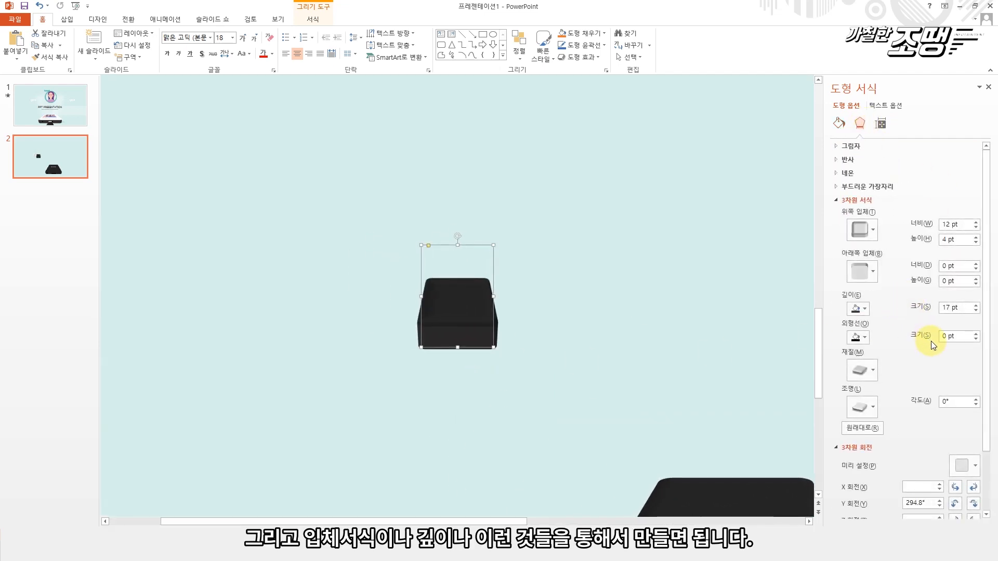
{"action": "left_click", "coordinate": [859, 310]}
{"action": "left_click", "coordinate": [968, 308]}
{"action": "type", "text": "0"}
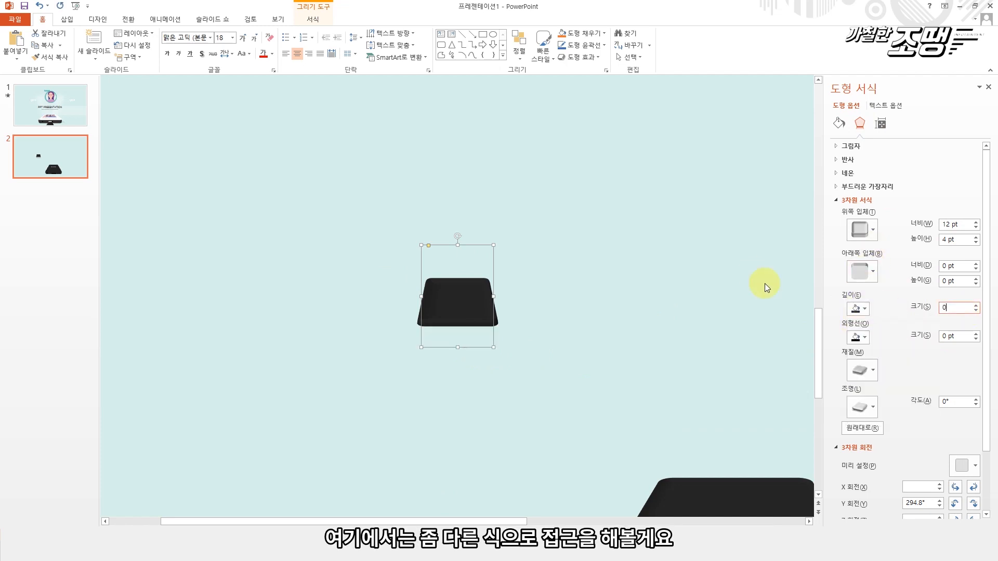
{"action": "left_click", "coordinate": [860, 231]}
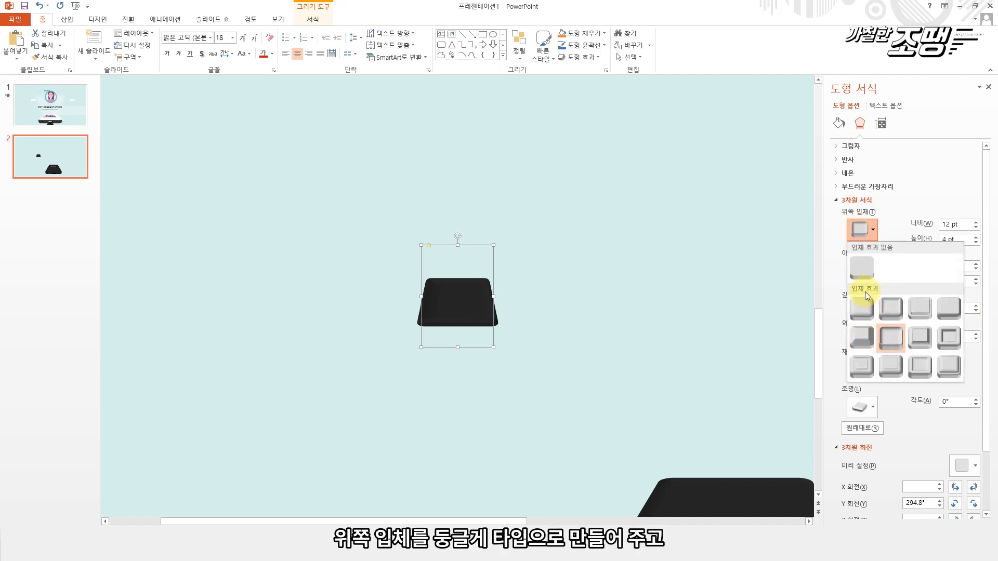
{"action": "left_click", "coordinate": [861, 308]}
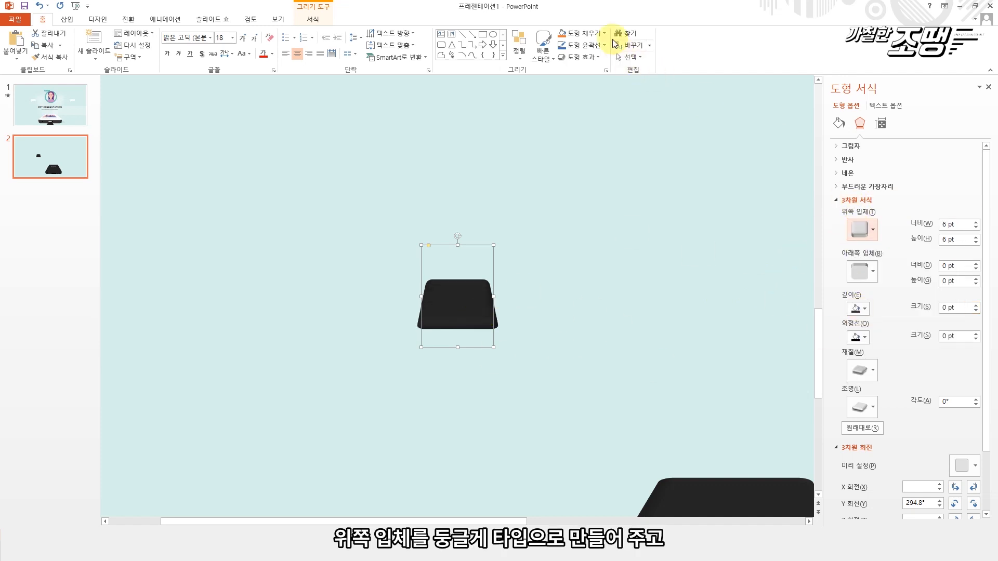
- Fill the small copy with light gray and place an enlarged duplicate of it overlapping its front part
{"action": "left_click", "coordinate": [598, 33]}
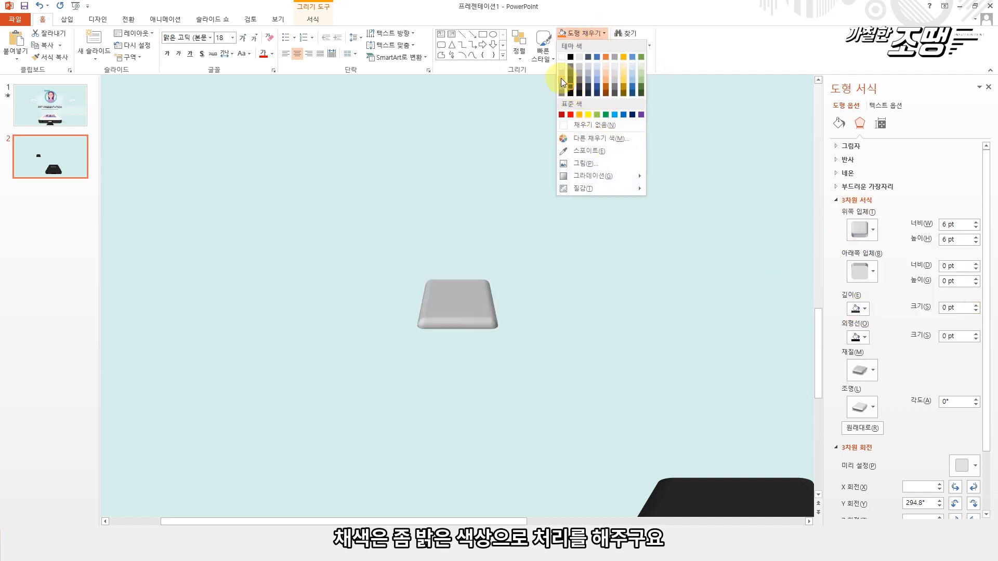
{"action": "left_click", "coordinate": [561, 77]}
{"action": "left_click_drag", "start_coordinate": [474, 304], "coordinate": [597, 407]}
{"action": "left_click_drag", "start_coordinate": [581, 372], "coordinate": [578, 369]}
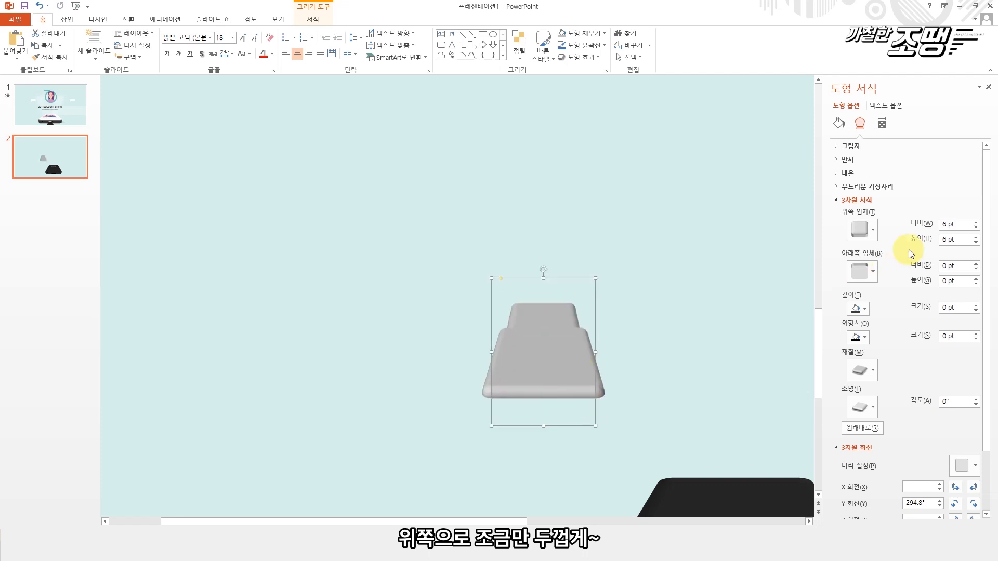
- Fill the larger front piece with near-black and apply the Circle bottom bevel to it
{"action": "left_click", "coordinate": [592, 38]}
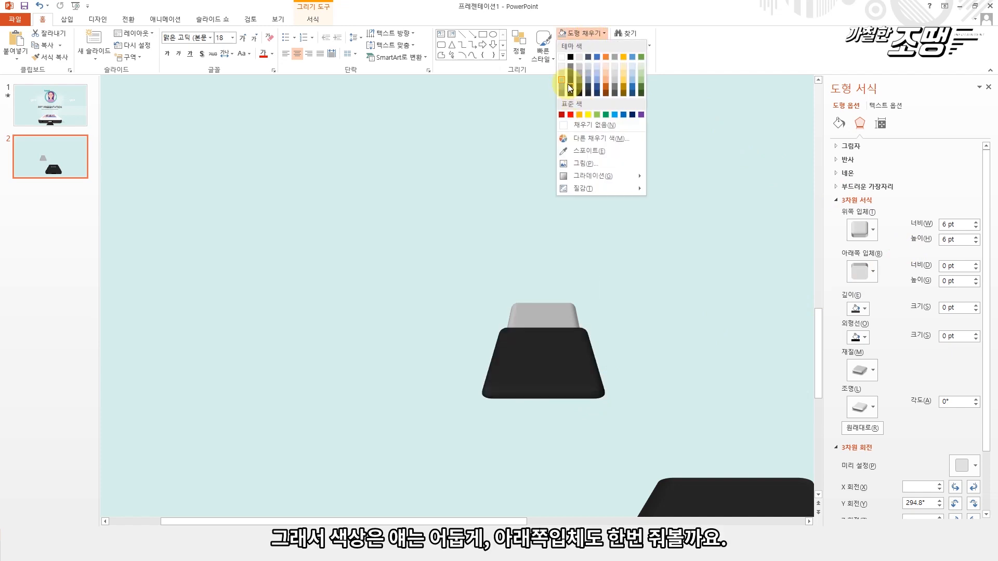
{"action": "left_click", "coordinate": [569, 84]}
{"action": "left_click", "coordinate": [451, 258]}
{"action": "left_click", "coordinate": [569, 393]}
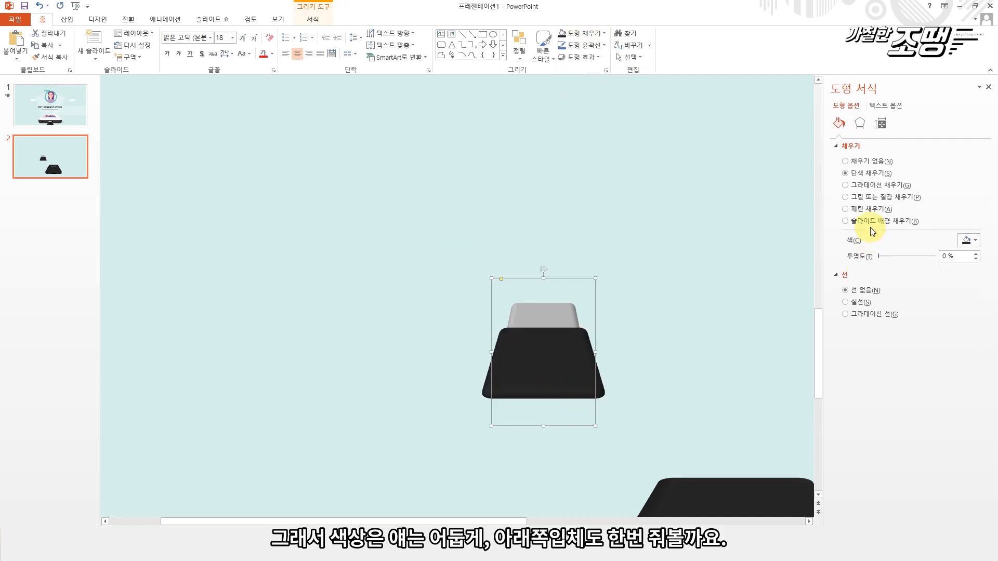
{"action": "left_click", "coordinate": [860, 123]}
{"action": "left_click", "coordinate": [863, 272]}
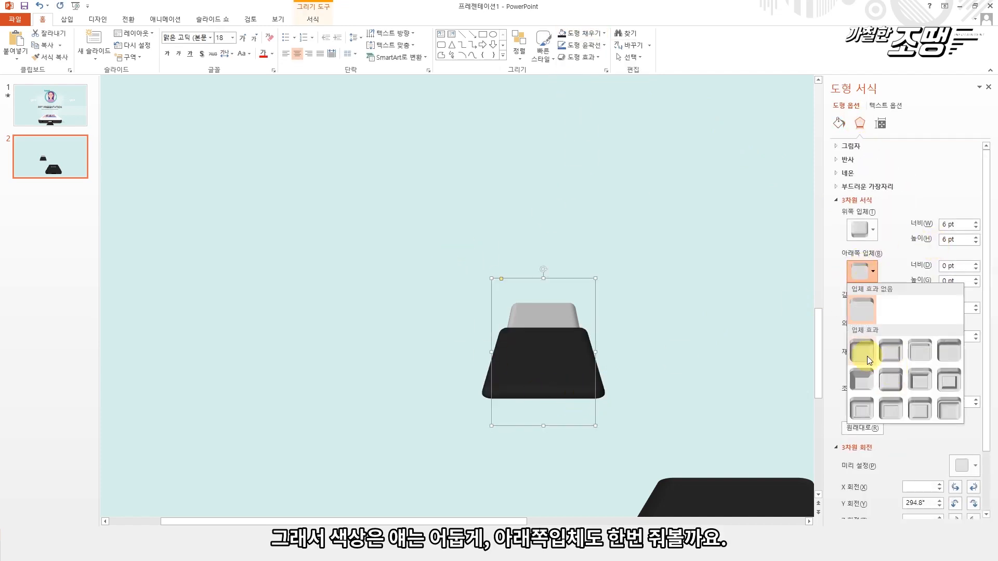
{"action": "left_click", "coordinate": [858, 350]}
{"action": "left_click", "coordinate": [596, 432]}
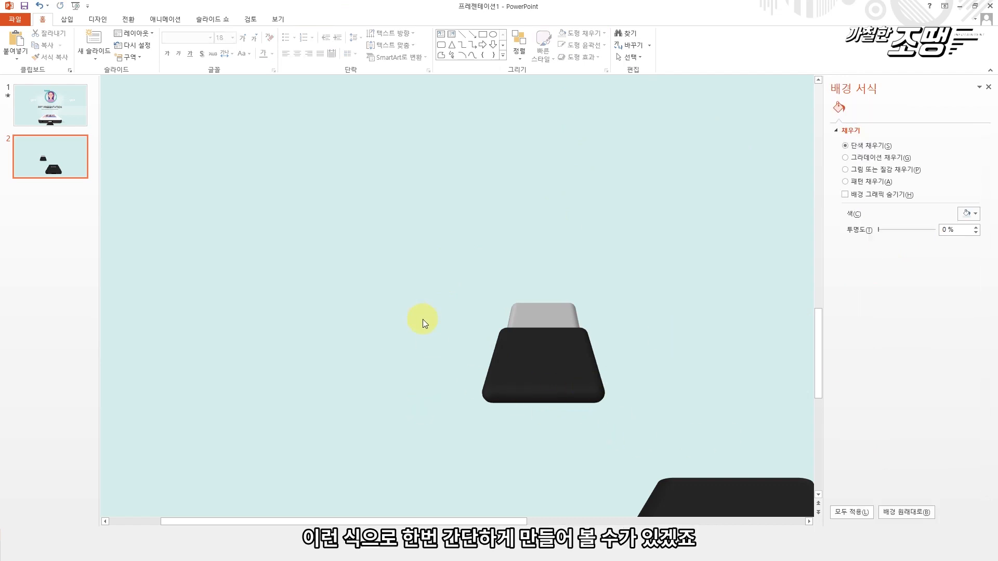
- Group the gray connector with its dark body and place the resulting charger plug at the phone's charging port
{"action": "scroll", "coordinate": [422, 320], "scroll_direction": "down", "scroll_amount": 3}
{"action": "left_click_drag", "start_coordinate": [300, 252], "coordinate": [458, 357]}
{"action": "right_click", "coordinate": [405, 307]}
{"action": "mouse_move", "coordinate": [454, 370]}
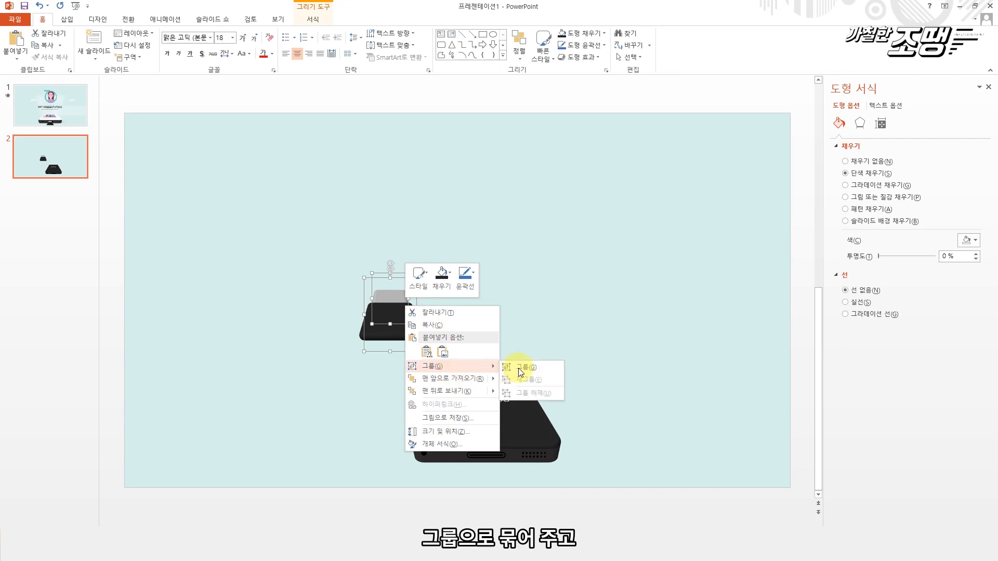
{"action": "left_click", "coordinate": [525, 370]}
{"action": "left_click_drag", "start_coordinate": [401, 325], "coordinate": [496, 488]}
{"action": "left_click", "coordinate": [671, 458]}
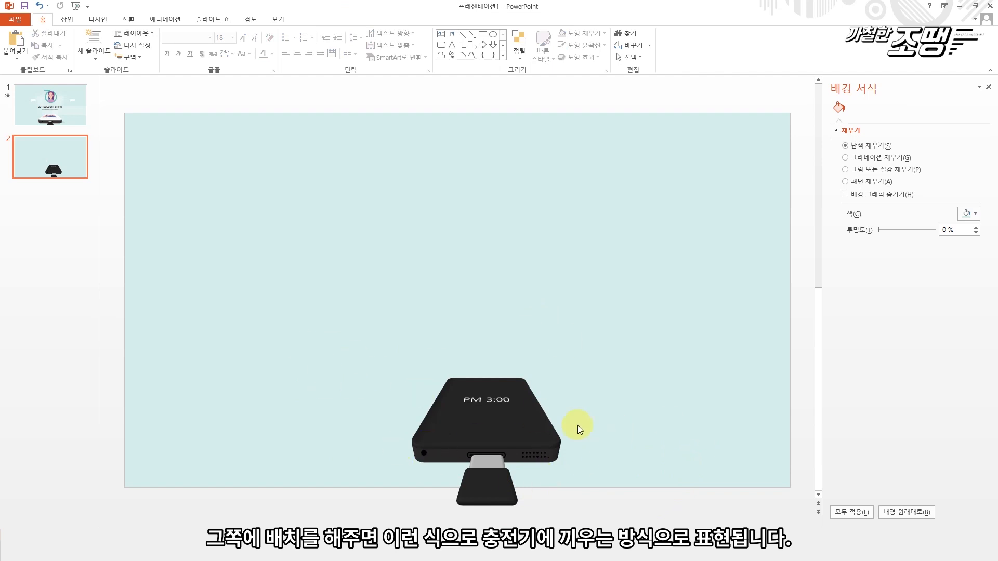
- Check the phone screen on the title slide, and place a copy of the phone without the charger in slide 2's empty left area
{"action": "left_click", "coordinate": [45, 101]}
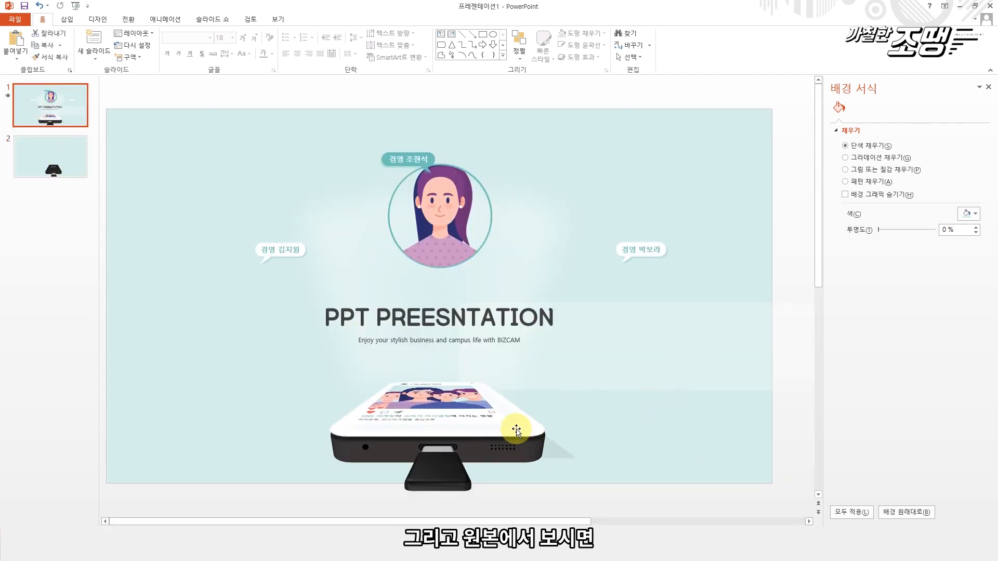
{"action": "left_click", "coordinate": [517, 431]}
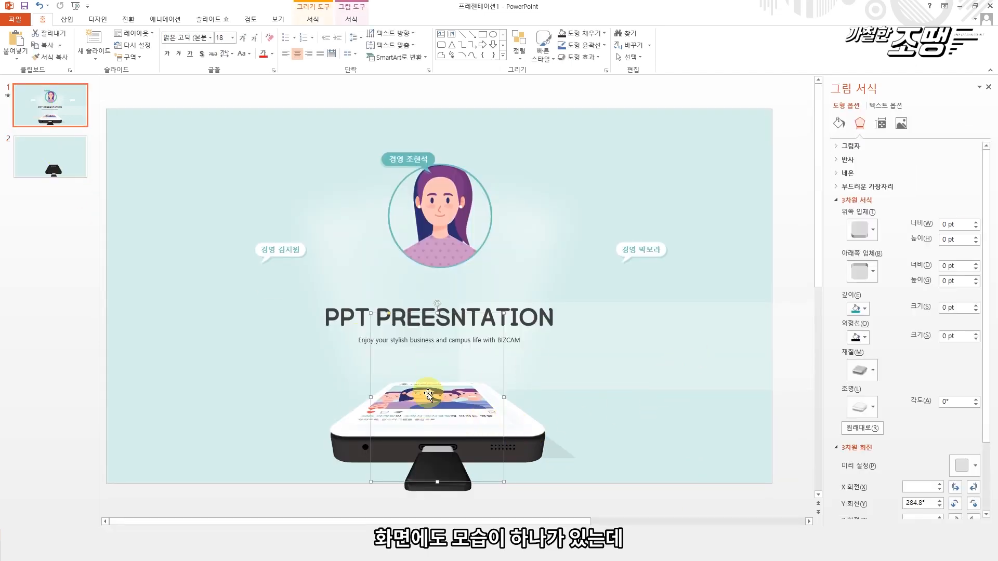
{"action": "left_click", "coordinate": [49, 168]}
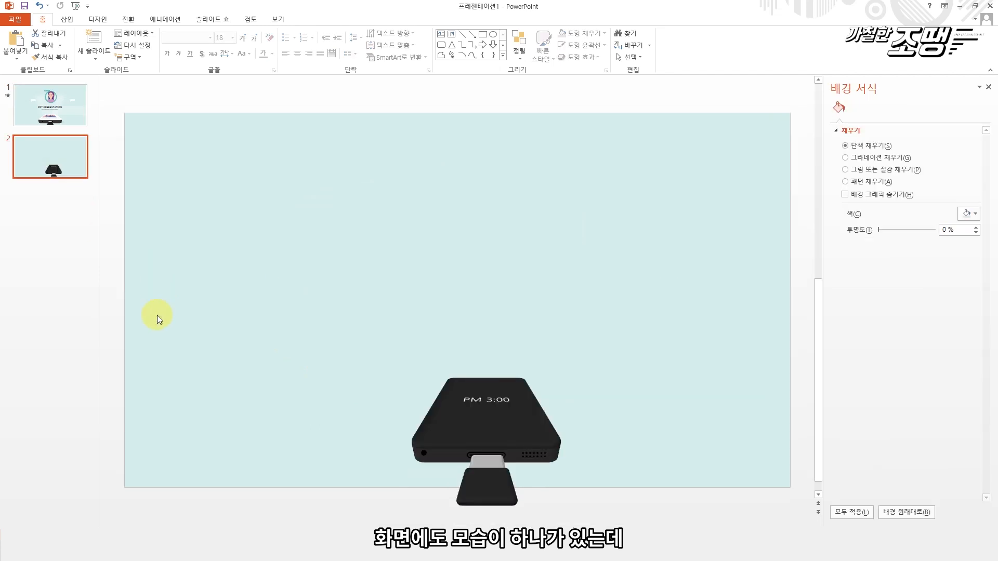
{"action": "left_click", "coordinate": [535, 444]}
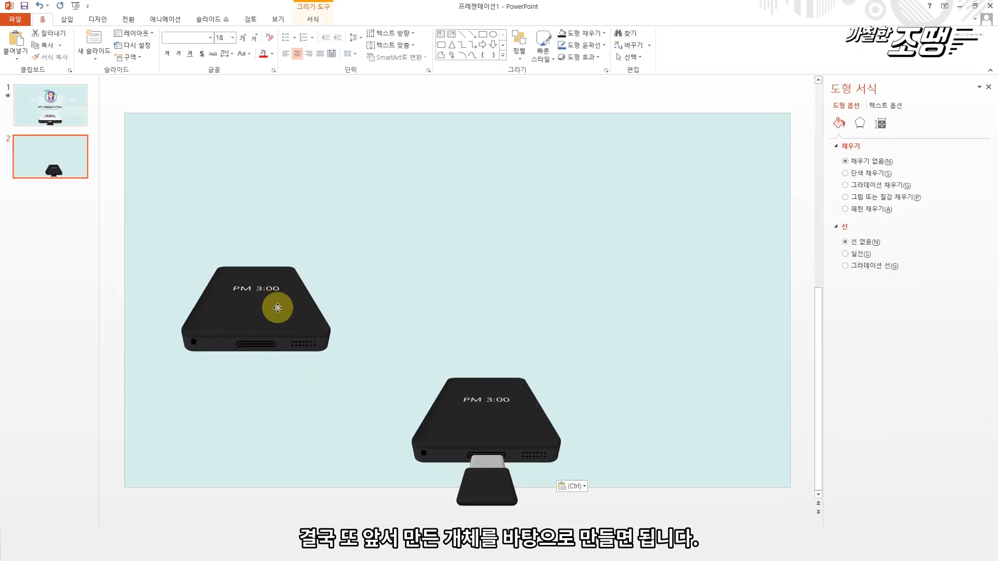